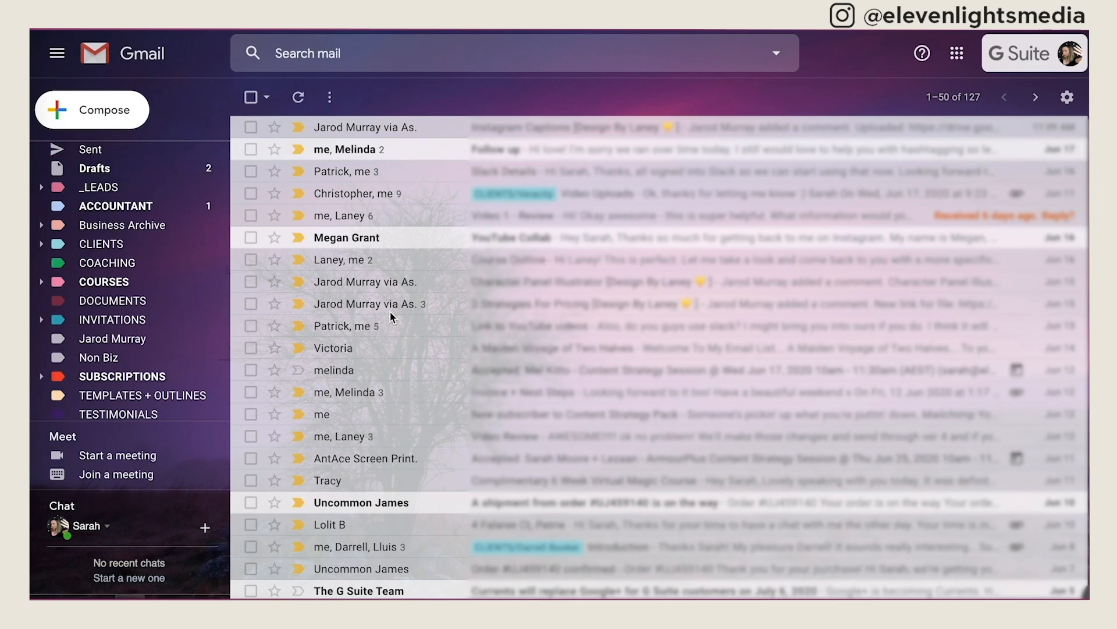
# Step: Examine the inbox and the sublabels nested under the INVITATIONS and CLIENTS labels
pyautogui.scroll(-2, 393, 329)
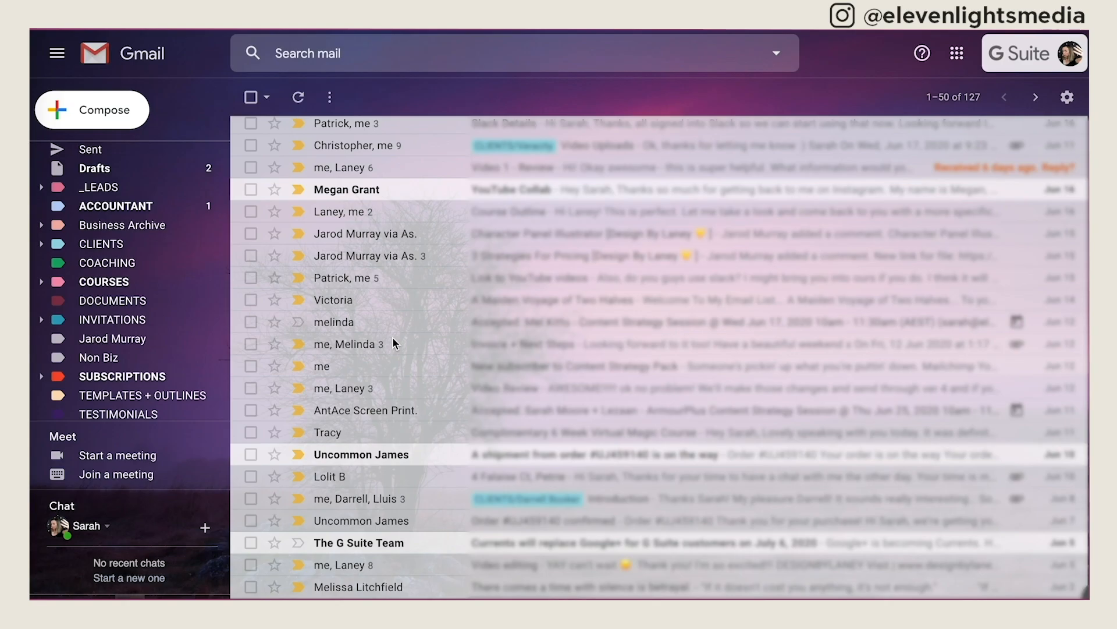
pyautogui.scroll(3, 393, 344)
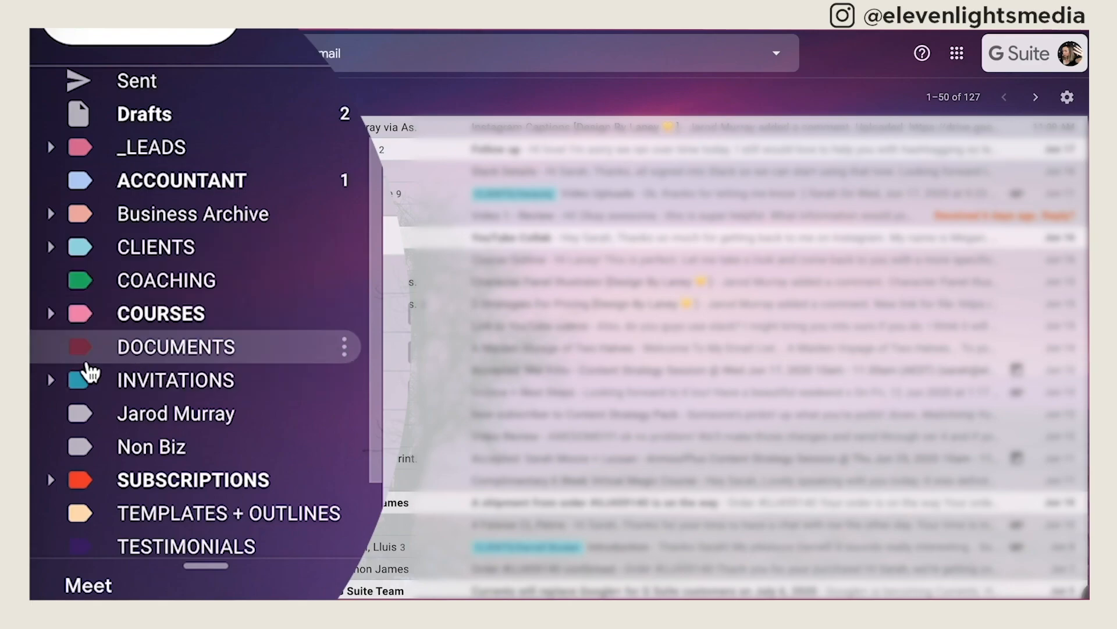
pyautogui.click(51, 381)
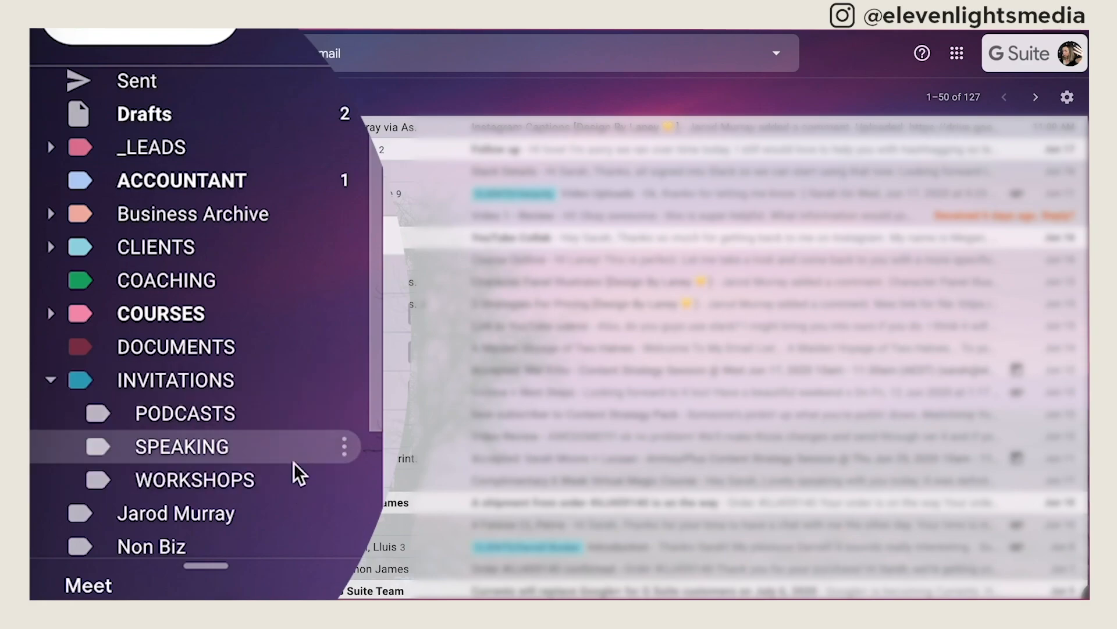
pyautogui.click(50, 379)
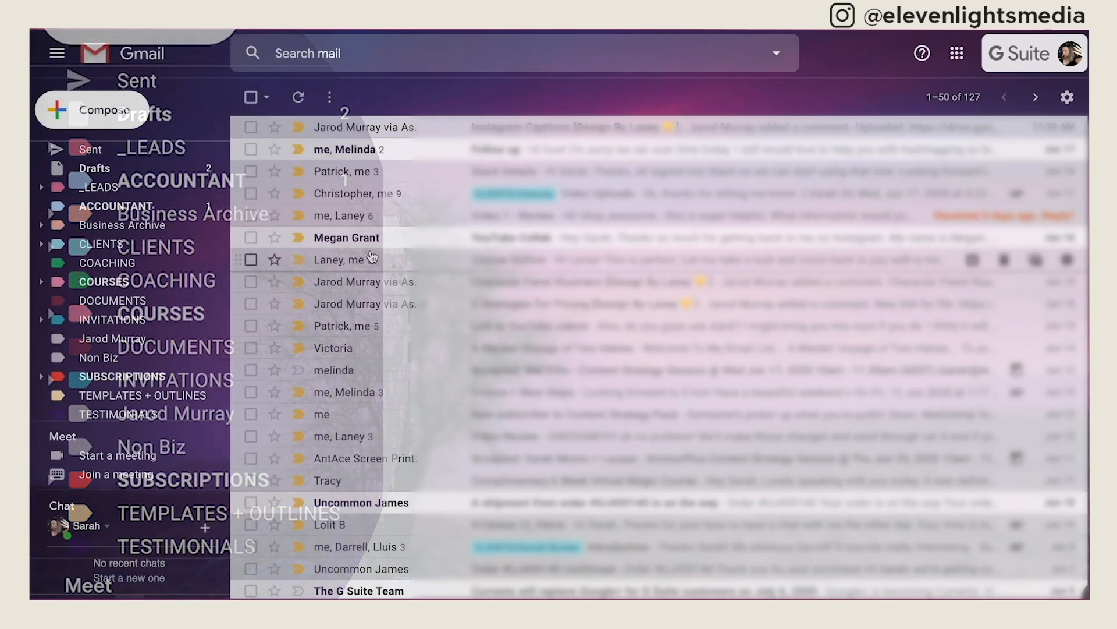
pyautogui.moveTo(353, 265)
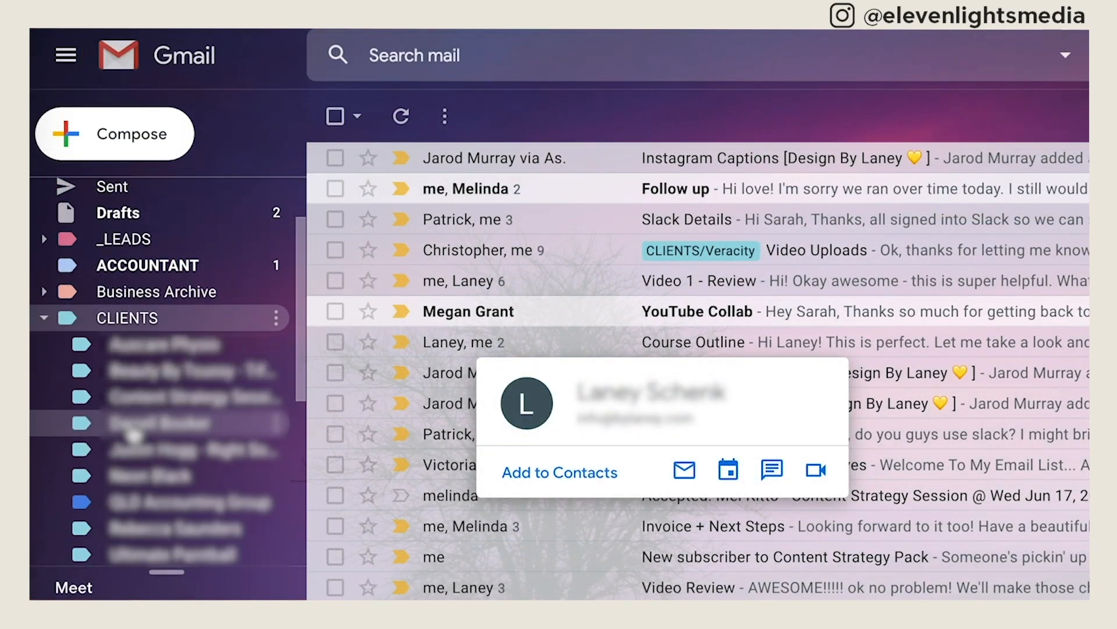
pyautogui.scroll(-1, 134, 435)
pyautogui.scroll(-2, 132, 436)
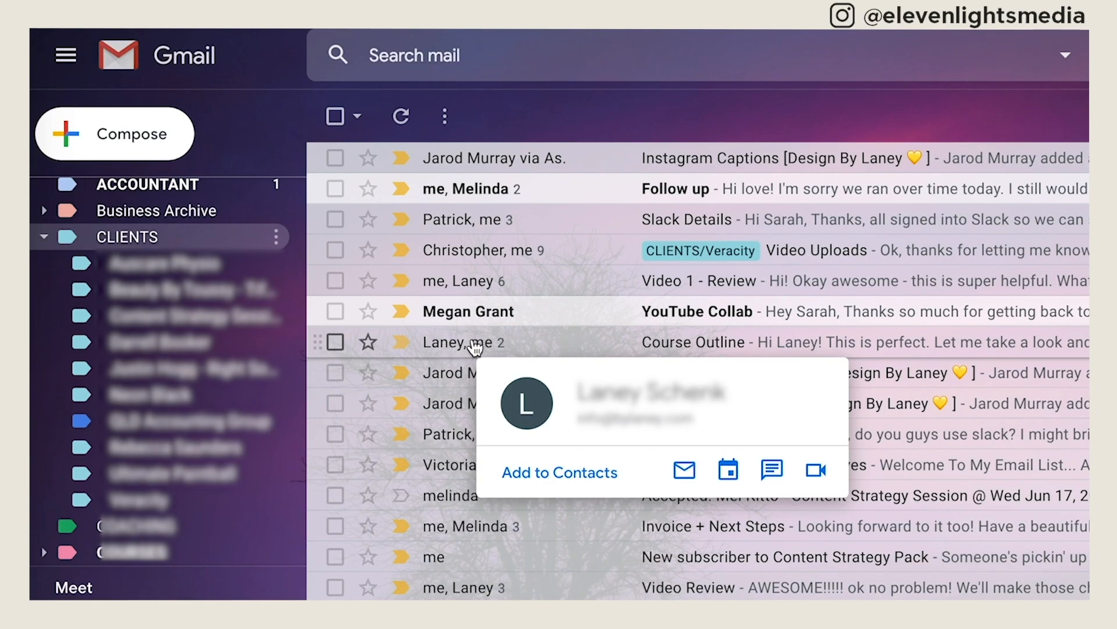
# Step: Start a filter for messages like the "Course Outline" email and set it to skip the inbox
pyautogui.click(461, 348)
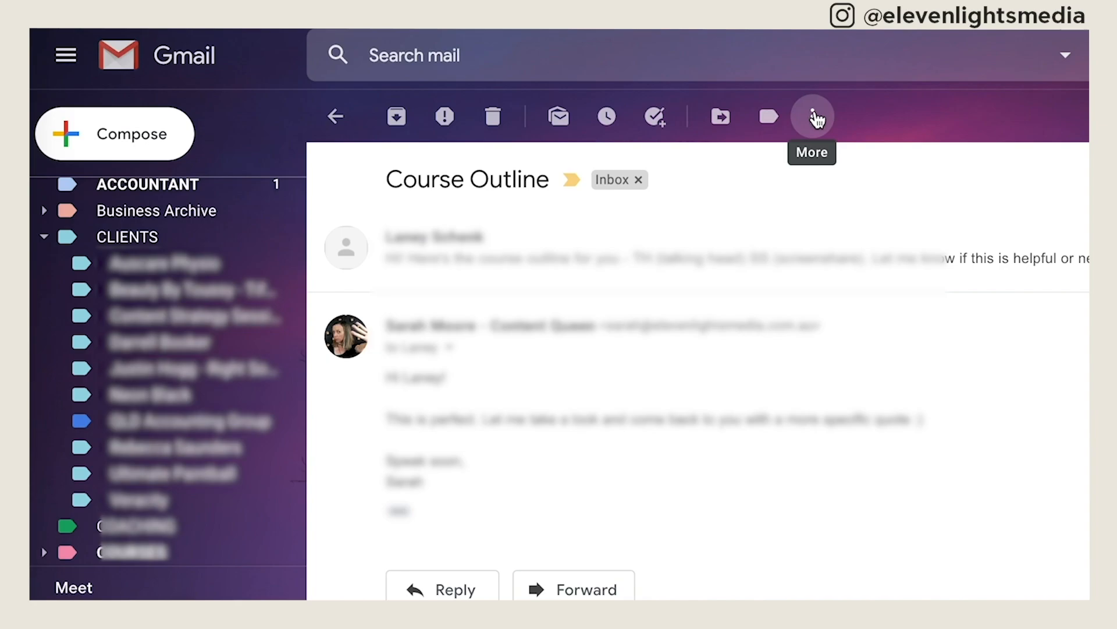
pyautogui.click(815, 120)
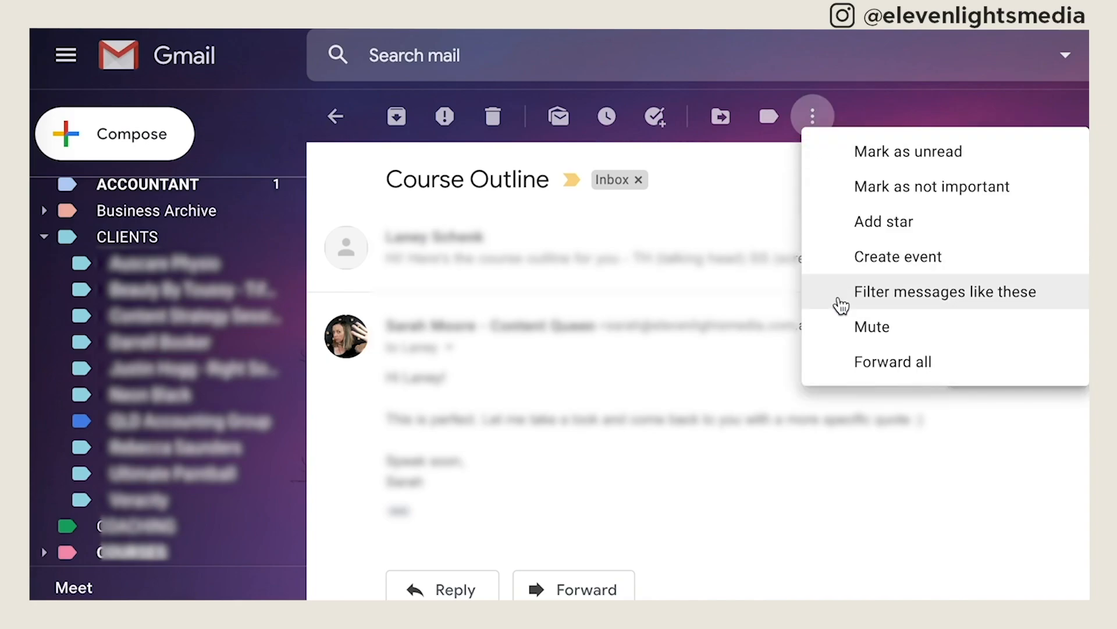
pyautogui.click(839, 295)
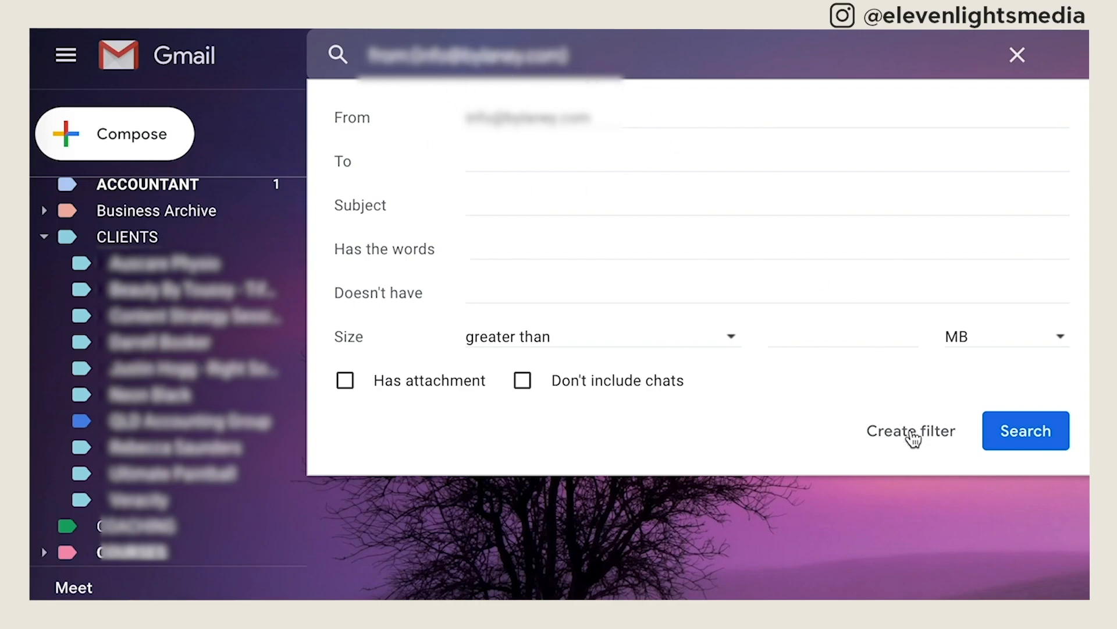
pyautogui.click(916, 448)
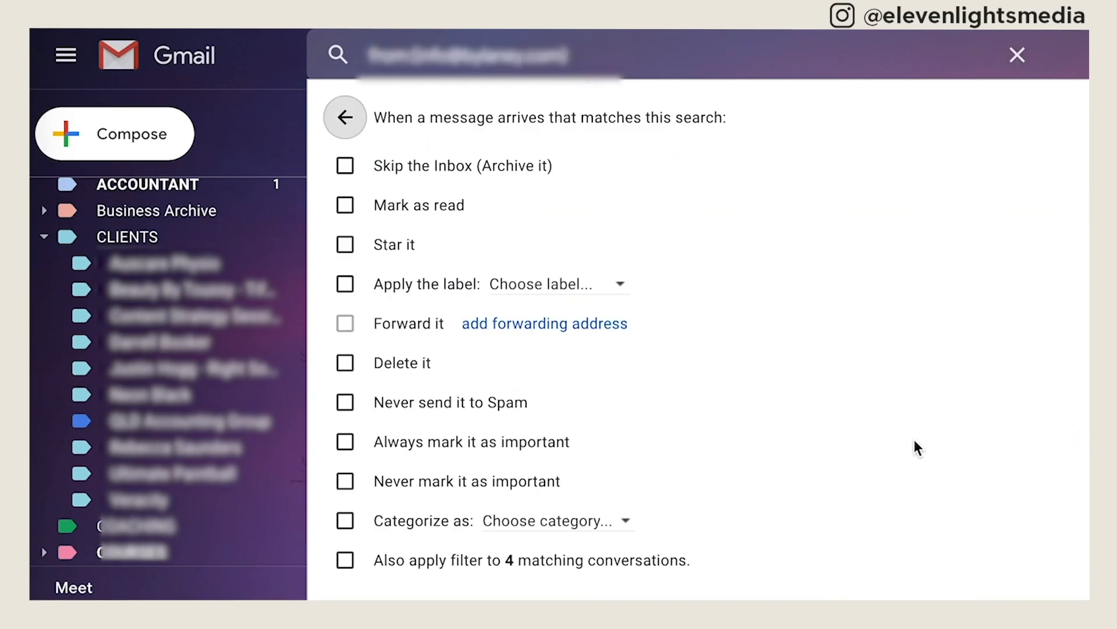
pyautogui.click(345, 166)
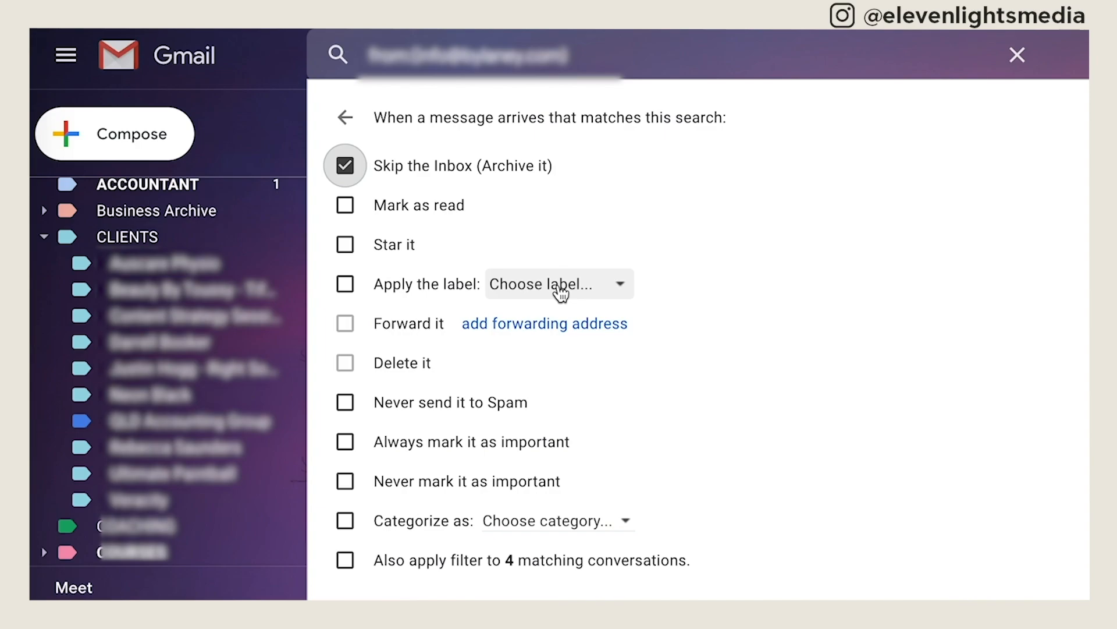
# Step: Have the filter apply a new label "Design By Laney" nested under CLIENTS, and also apply the filter to matching conversations
pyautogui.click(560, 294)
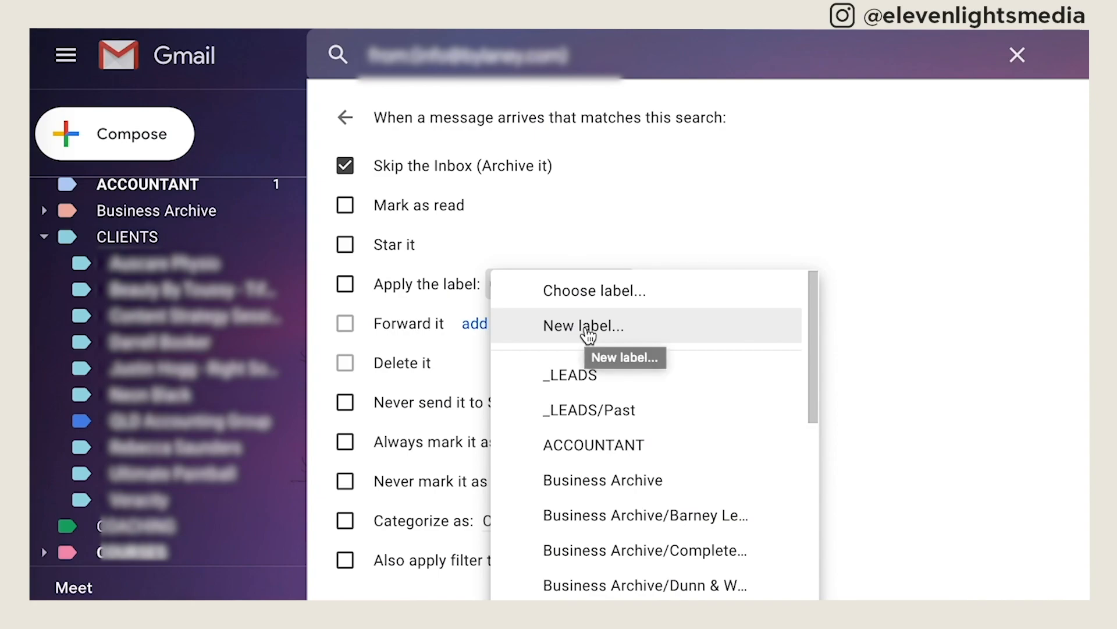
pyautogui.click(588, 331)
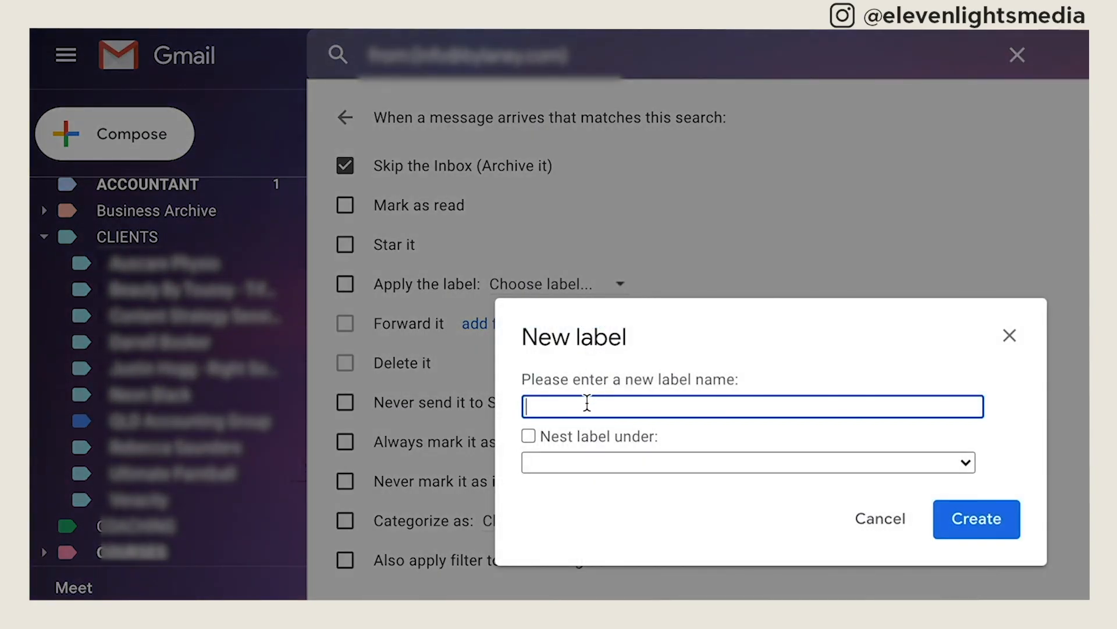
pyautogui.write('Design B')
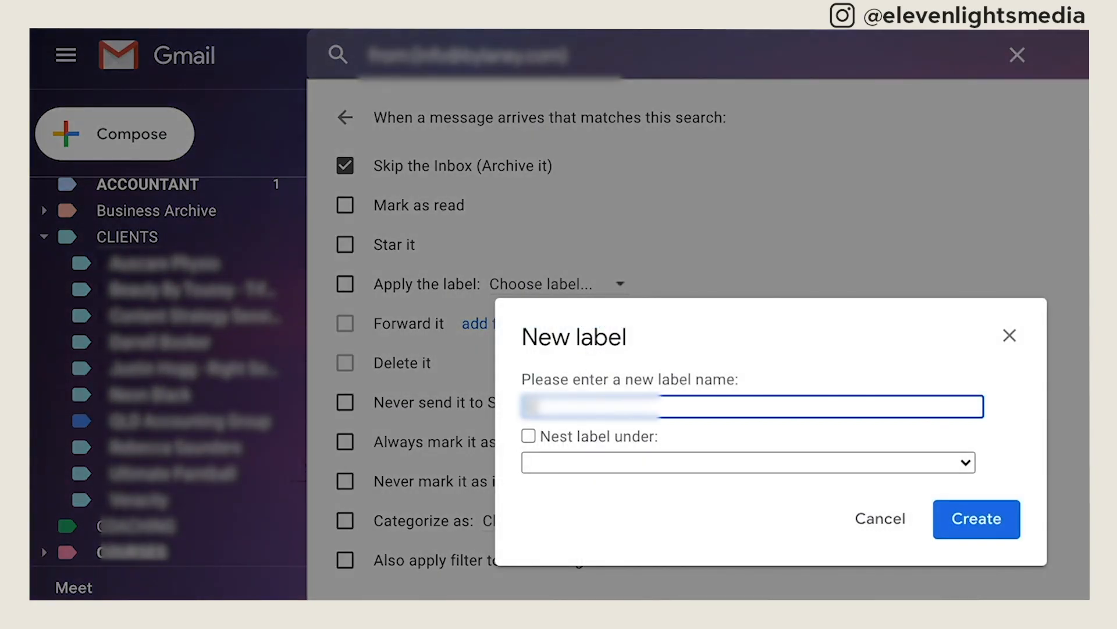
pyautogui.write('y Laney')
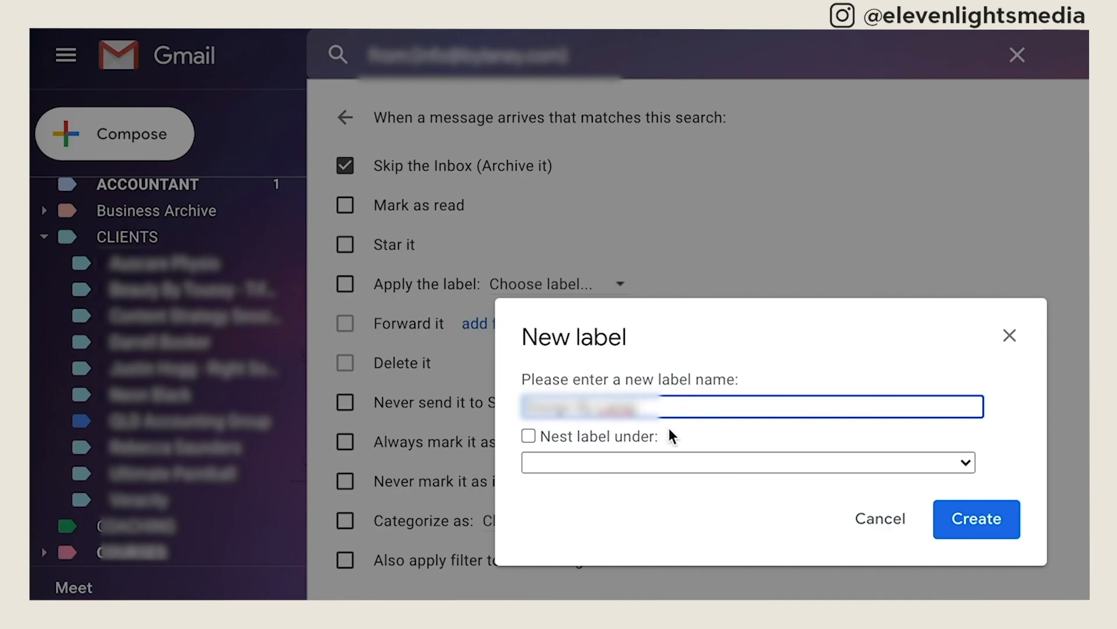
pyautogui.click(530, 438)
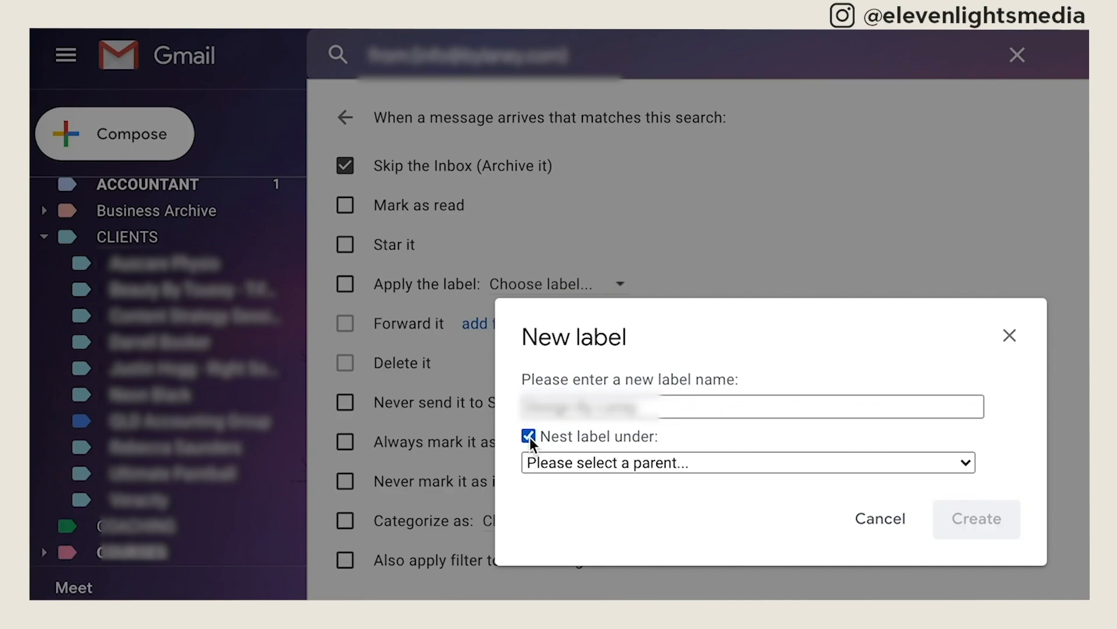
pyautogui.click(762, 459)
pyautogui.click(678, 509)
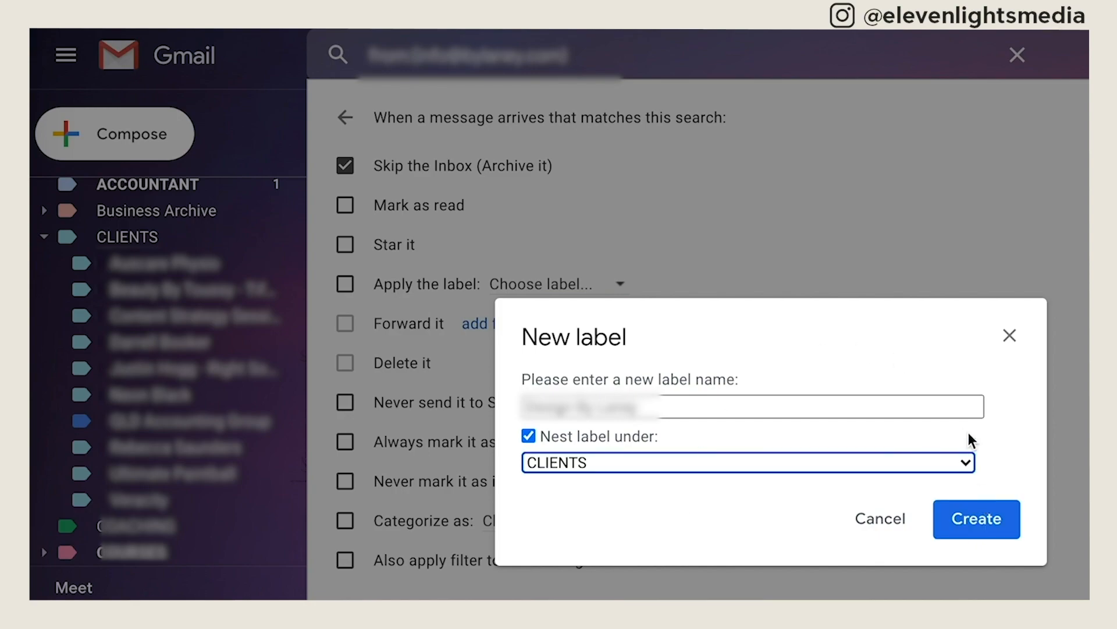
pyautogui.click(978, 522)
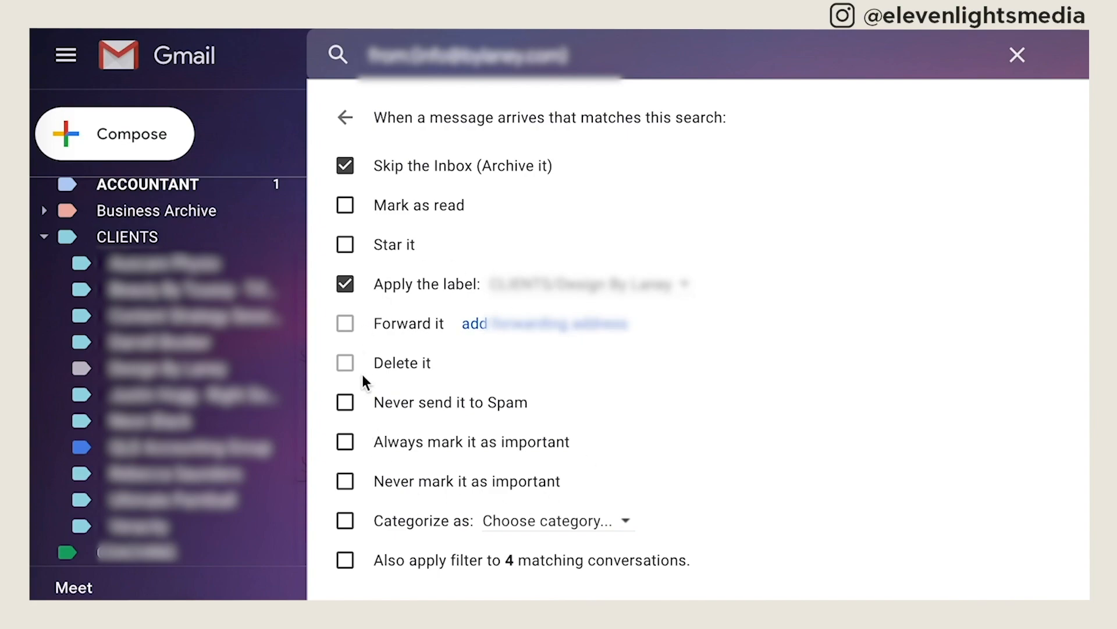
pyautogui.click(346, 562)
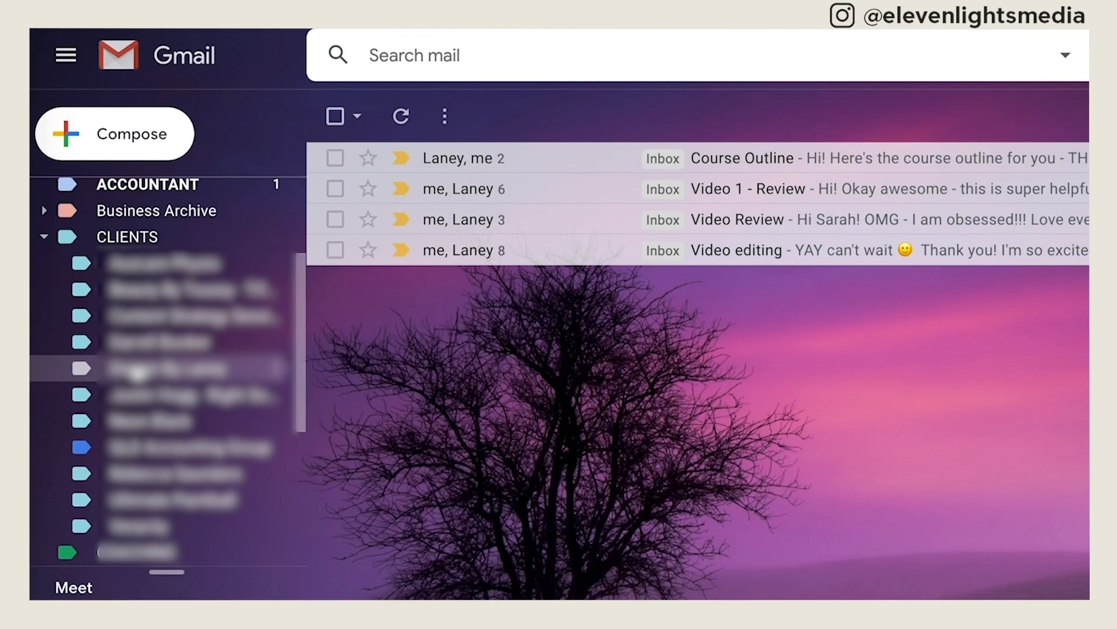
# Step: Open the new Design By Laney label under CLIENTS and set its color to light teal
pyautogui.click(136, 369)
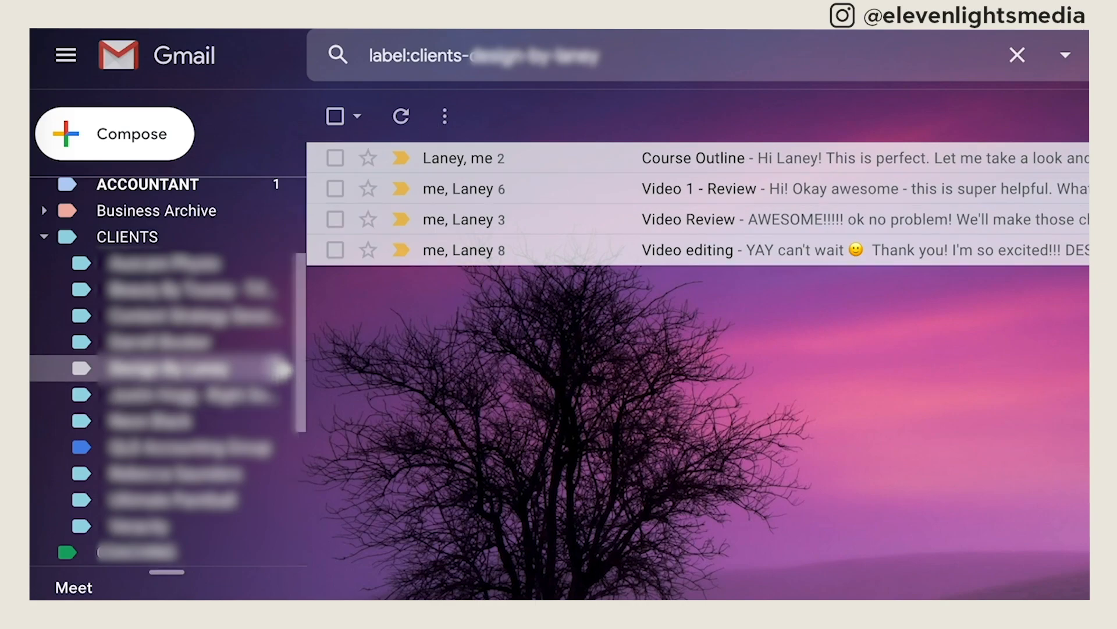
pyautogui.click(279, 369)
pyautogui.moveTo(365, 414)
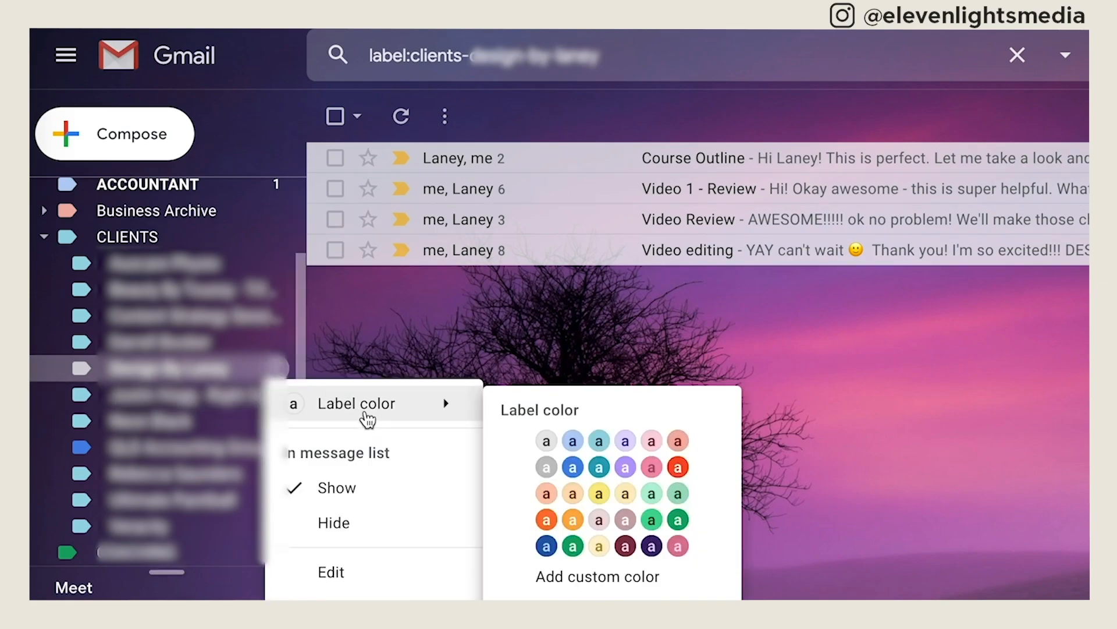
pyautogui.click(599, 440)
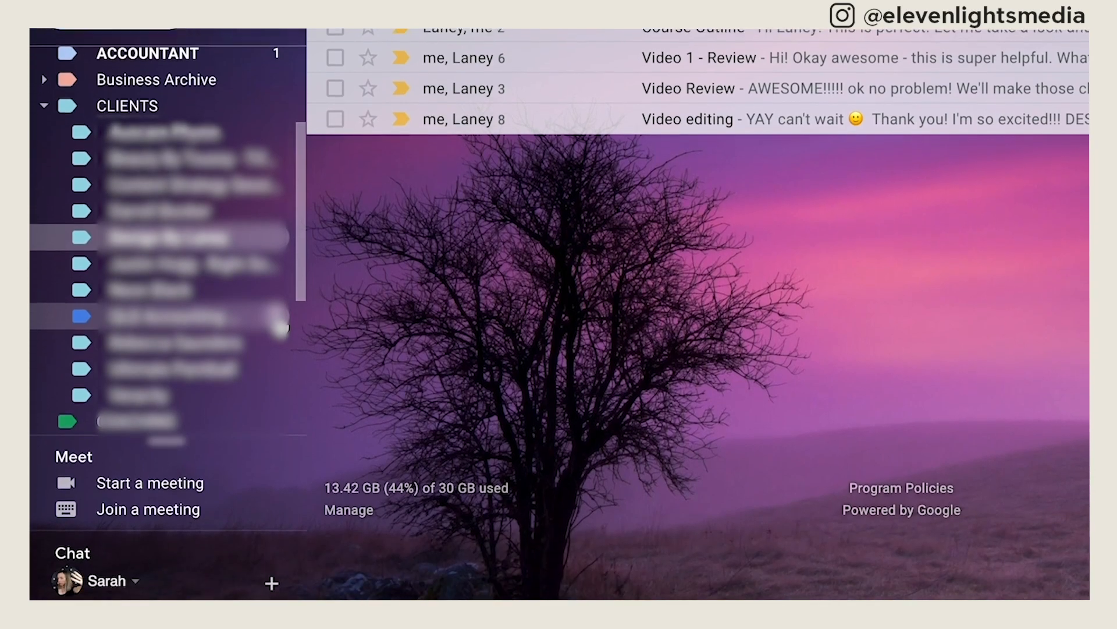
# Step: Move the blue QLD Accounting Group label out of CLIENTS by nesting it under Business Archive
pyautogui.click(278, 317)
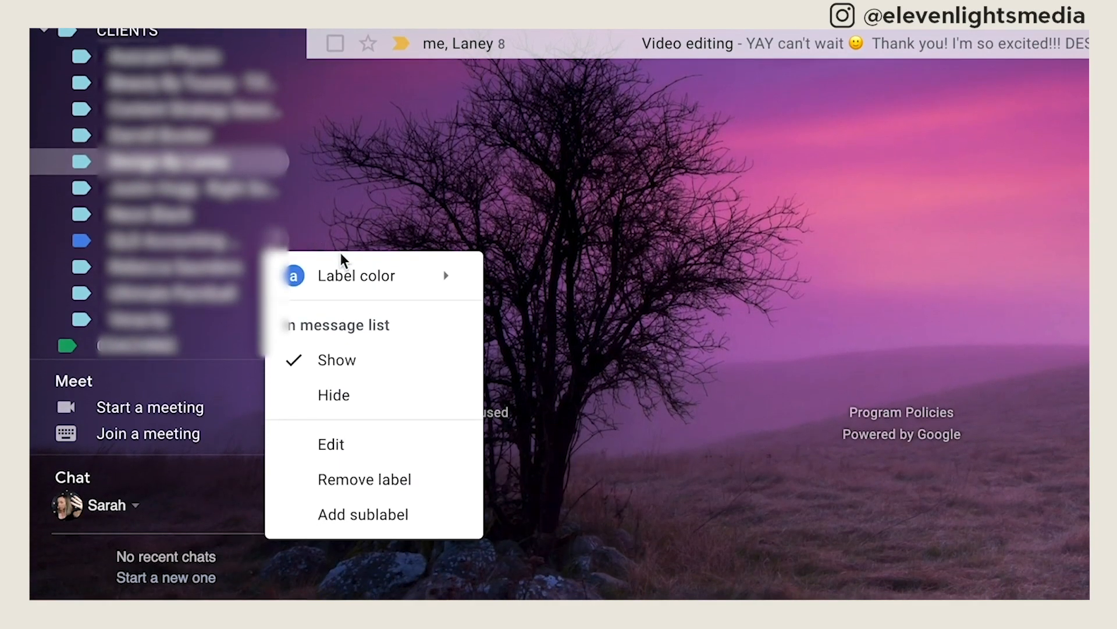
pyautogui.click(348, 445)
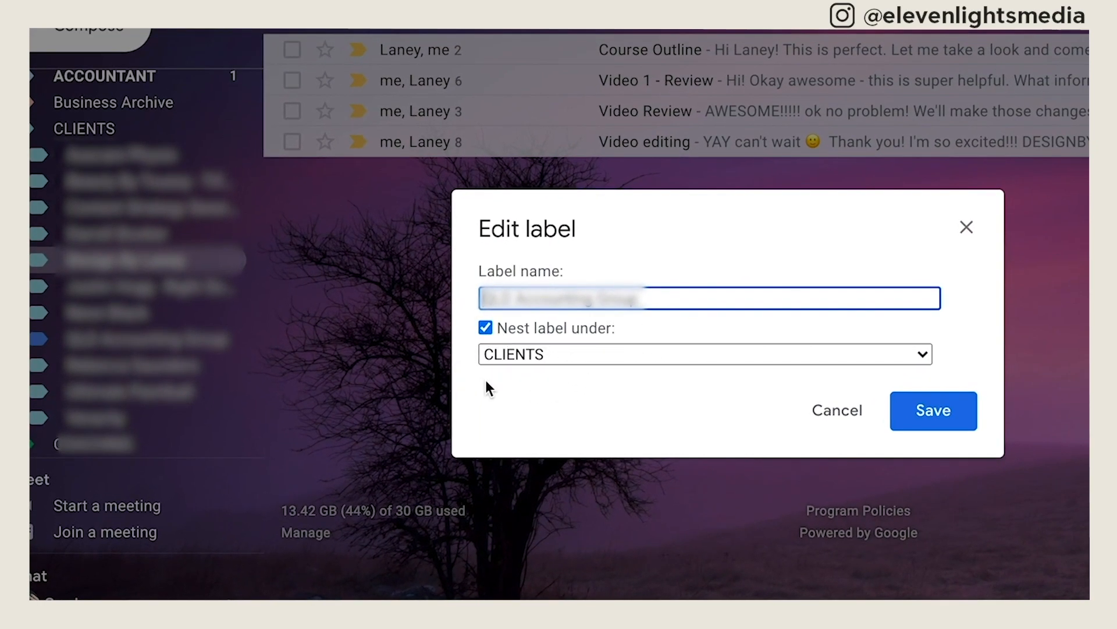
pyautogui.click(589, 356)
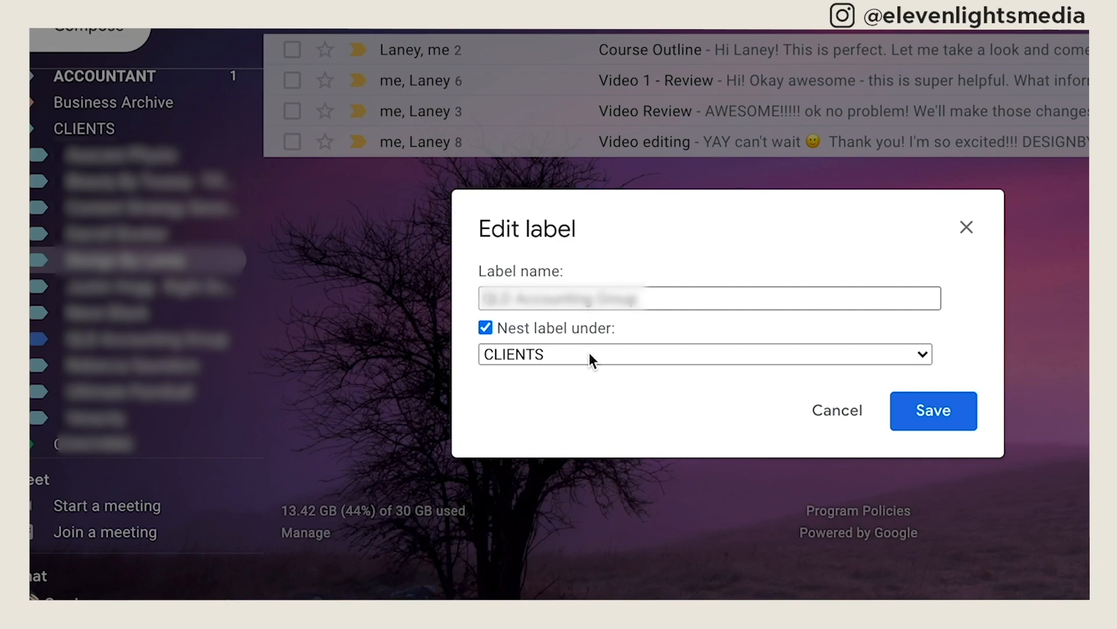
pyautogui.click(649, 338)
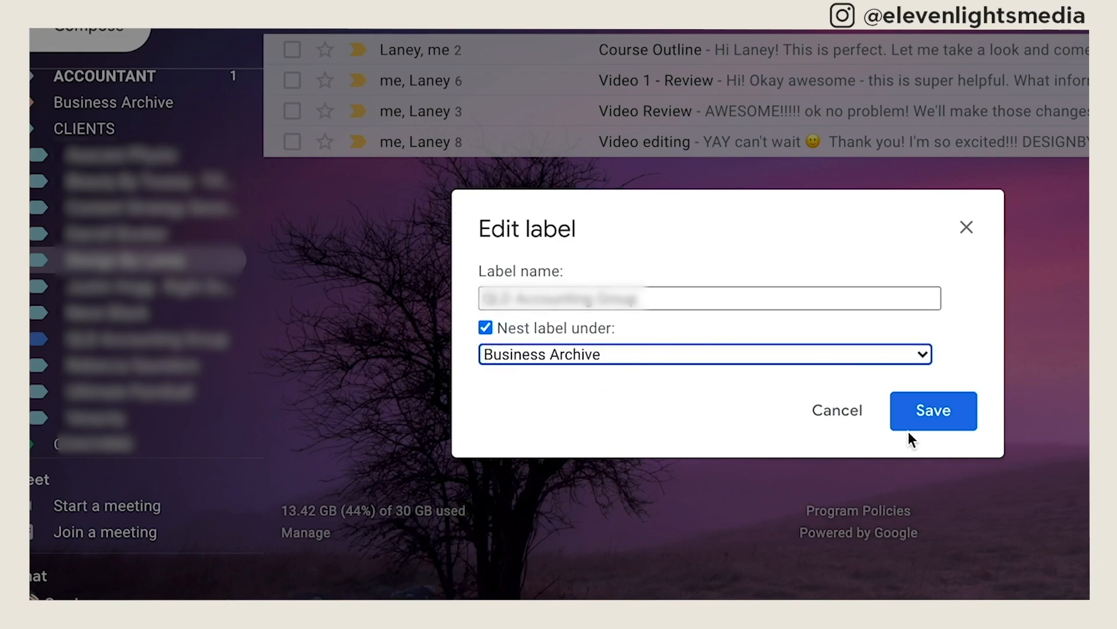
pyautogui.click(932, 416)
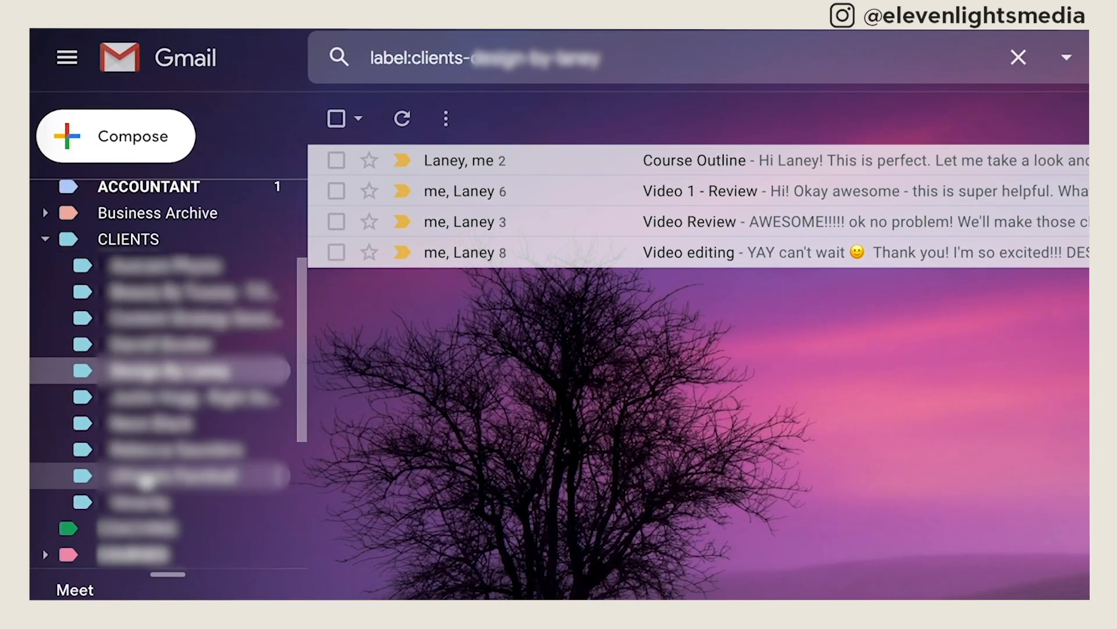
# Step: Collapse CLIENTS, expand Business Archive and change the blue QLD Accounting Group label's color to light gray
pyautogui.click(45, 238)
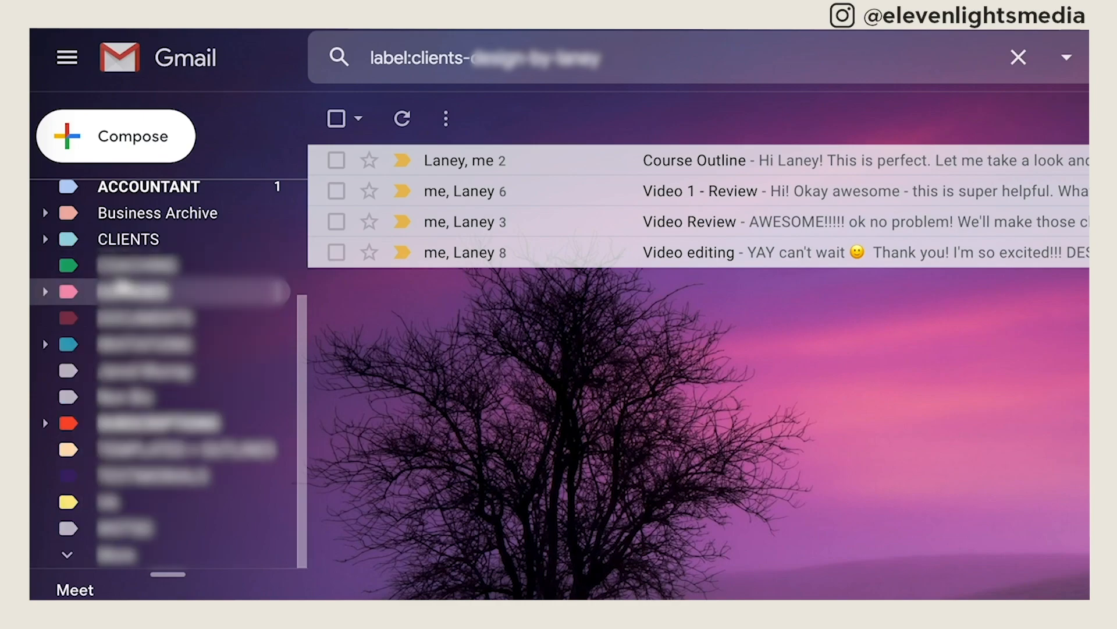
pyautogui.scroll(2, 122, 285)
pyautogui.click(46, 299)
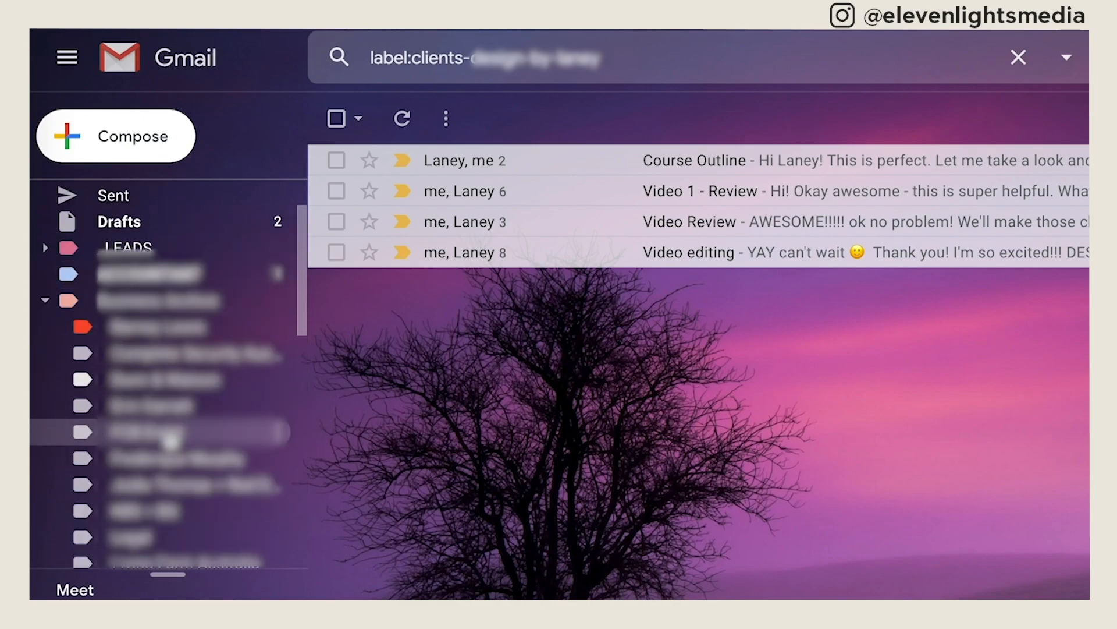
pyautogui.scroll(-5, 172, 447)
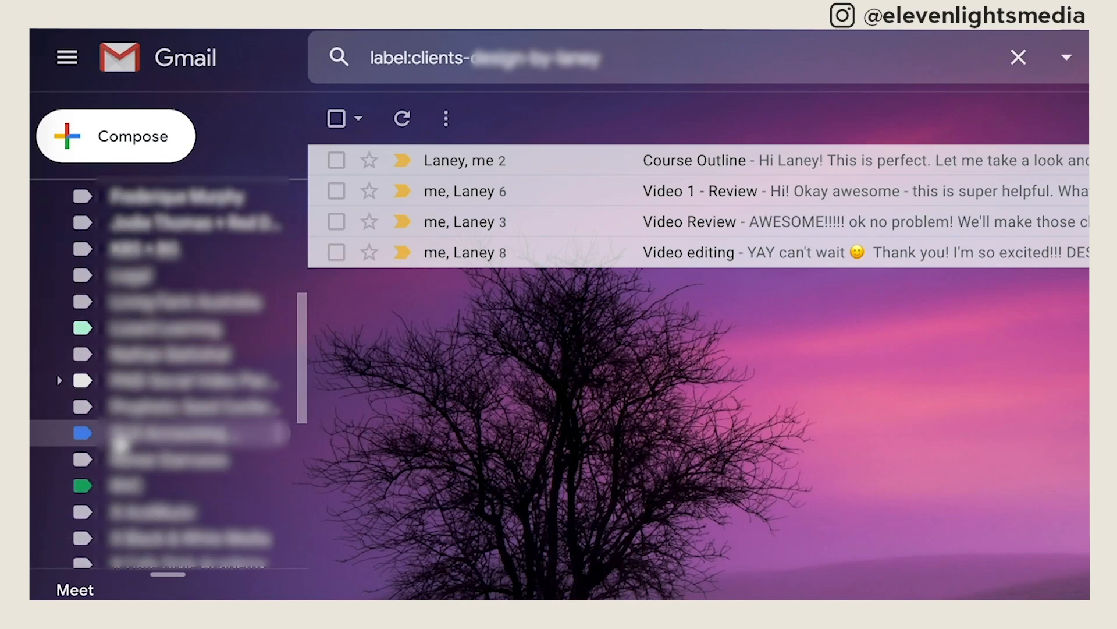
pyautogui.click(279, 433)
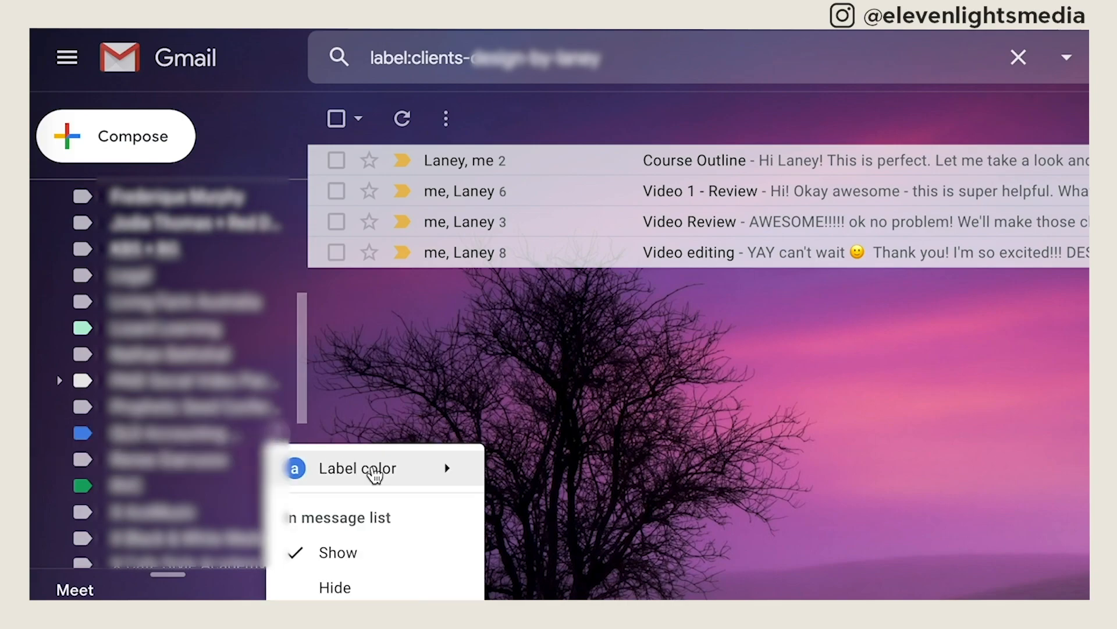
pyautogui.moveTo(454, 469)
pyautogui.click(550, 509)
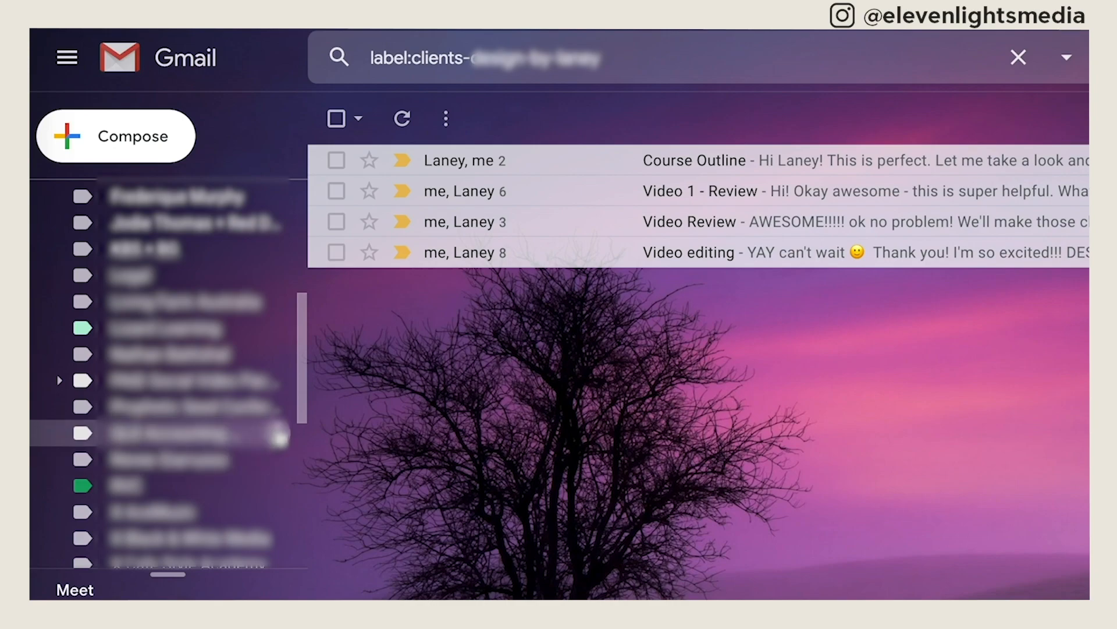
# Step: Change the color of the dark green sublabel in Business Archive to light gray
pyautogui.click(276, 485)
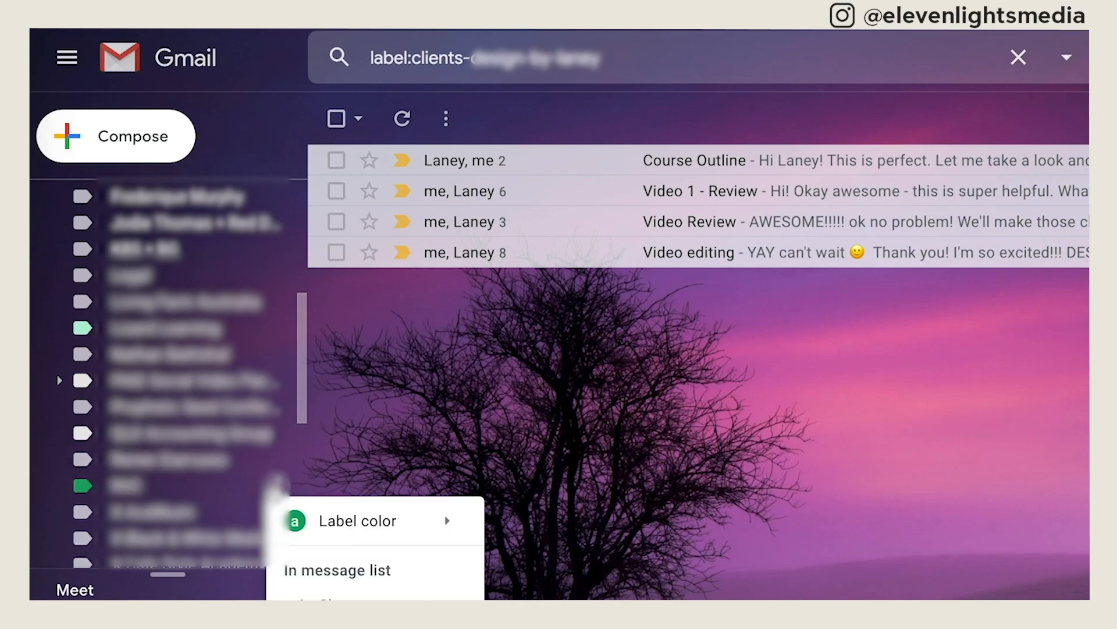
pyautogui.moveTo(419, 520)
pyautogui.click(548, 555)
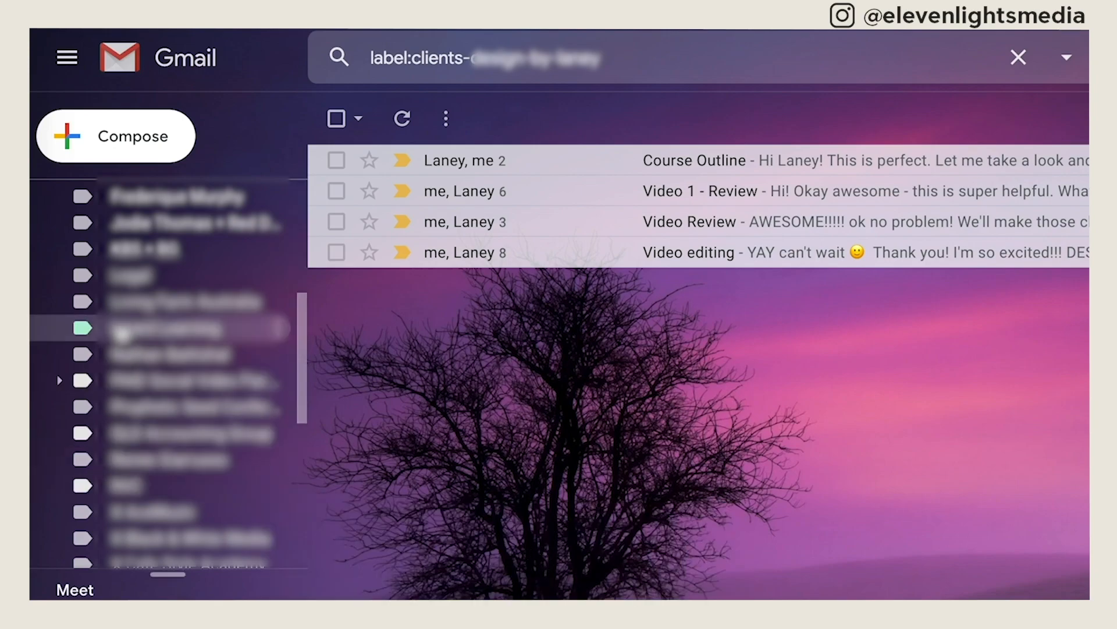
pyautogui.scroll(2, 156, 383)
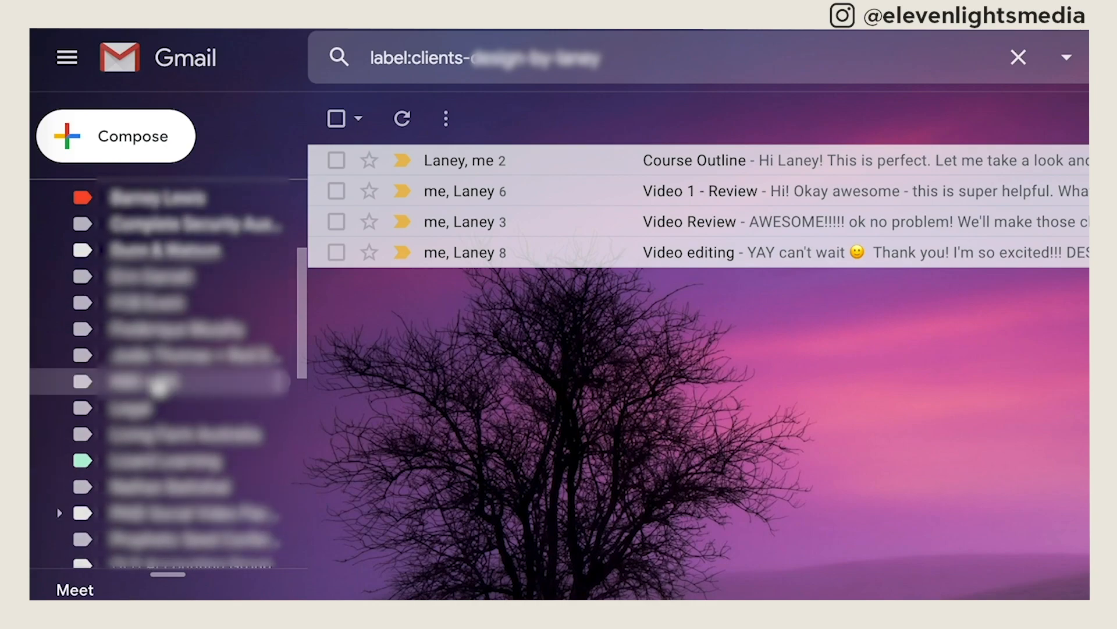
# Step: Change the color of the red sublabel in Business Archive to light gray and collapse Business Archive
pyautogui.scroll(1, 157, 387)
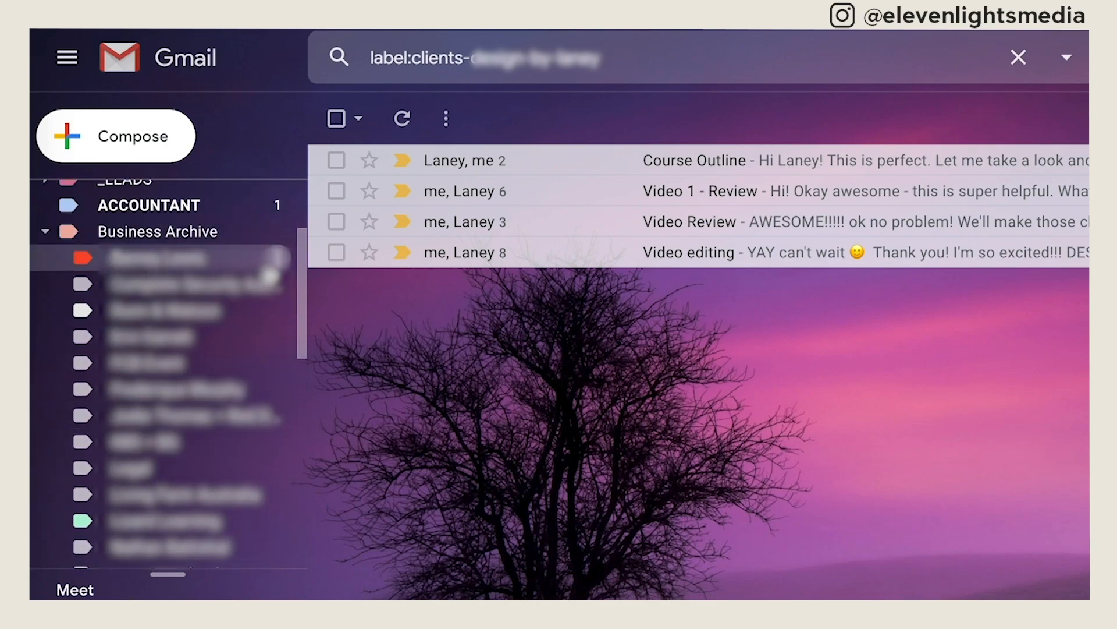
pyautogui.click(278, 257)
pyautogui.moveTo(379, 309)
pyautogui.click(547, 345)
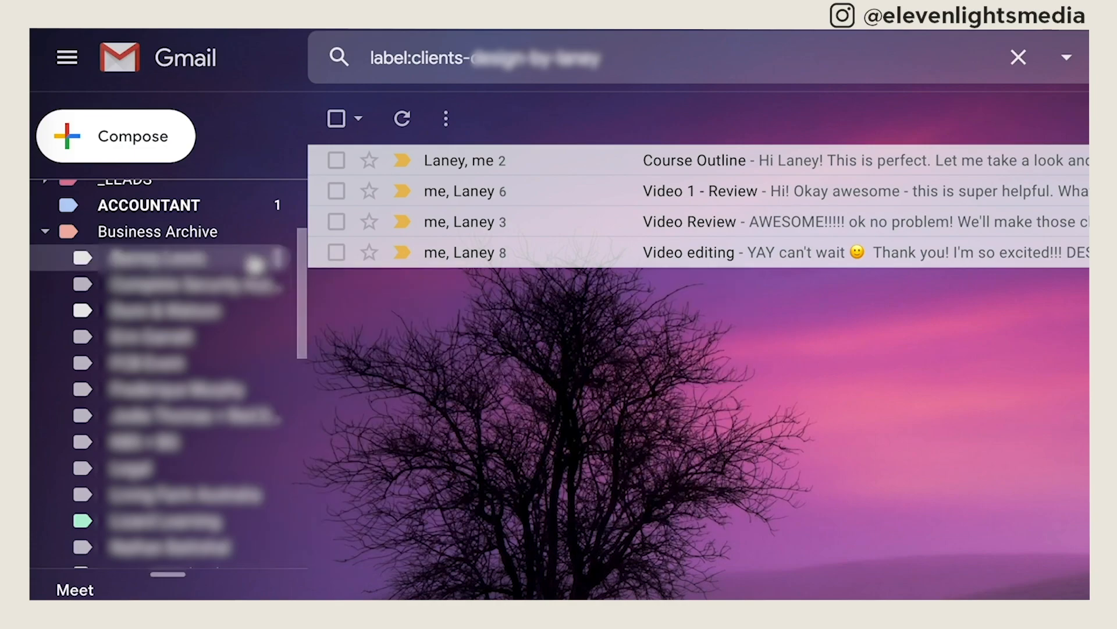
pyautogui.click(45, 232)
pyautogui.scroll(1, 150, 285)
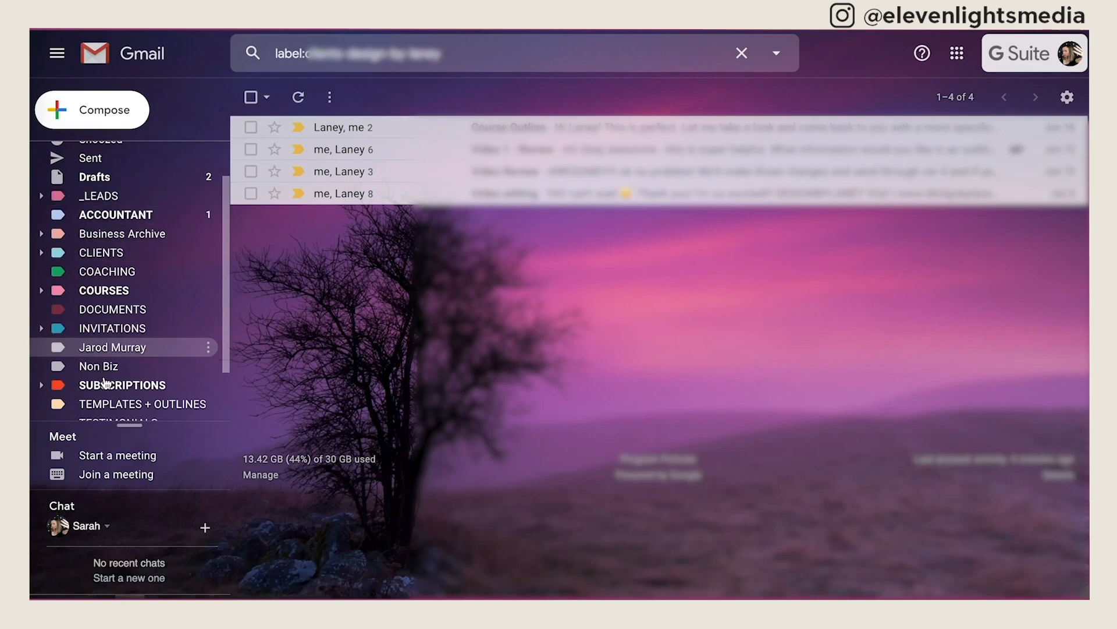
pyautogui.scroll(1, 155, 291)
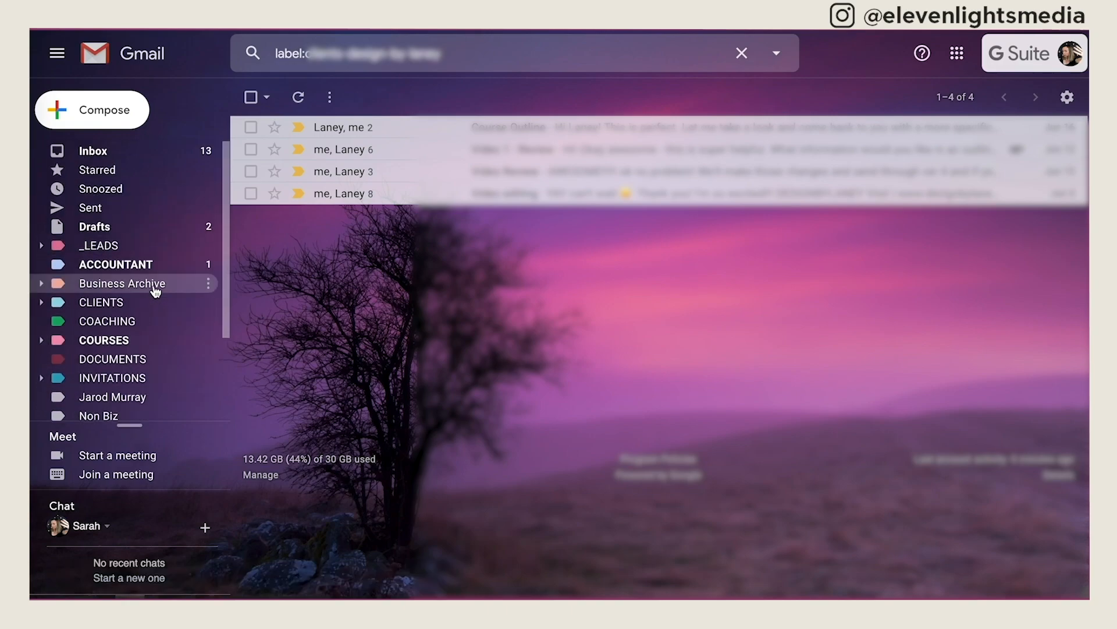
# Step: Go to the inbox, look through the conversations and open the "Video complete!" email
pyautogui.click(147, 156)
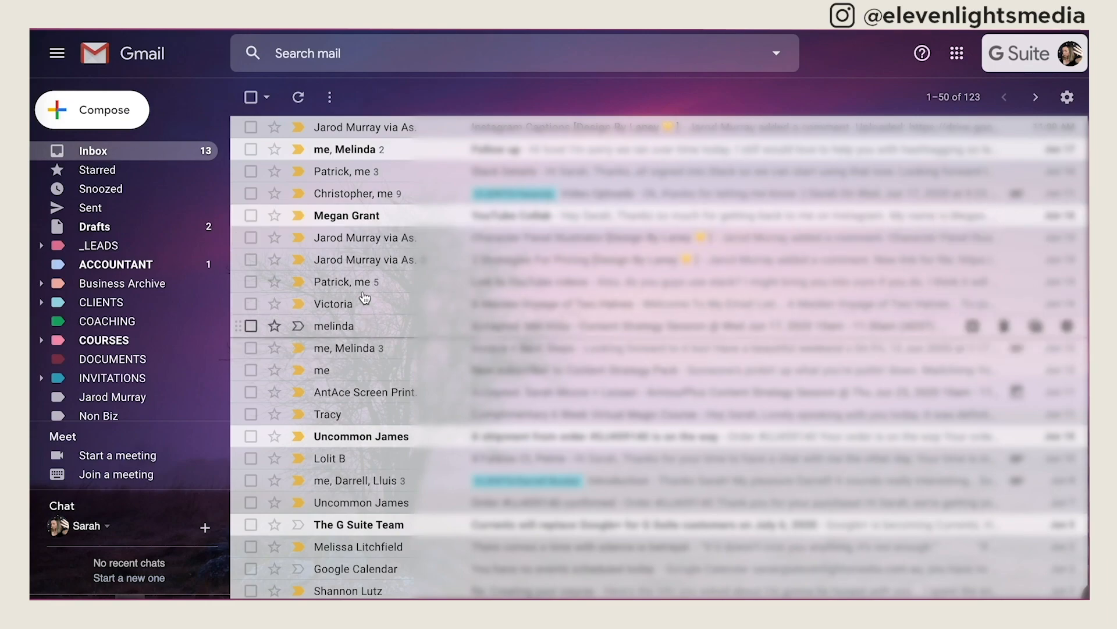
pyautogui.scroll(-2, 403, 345)
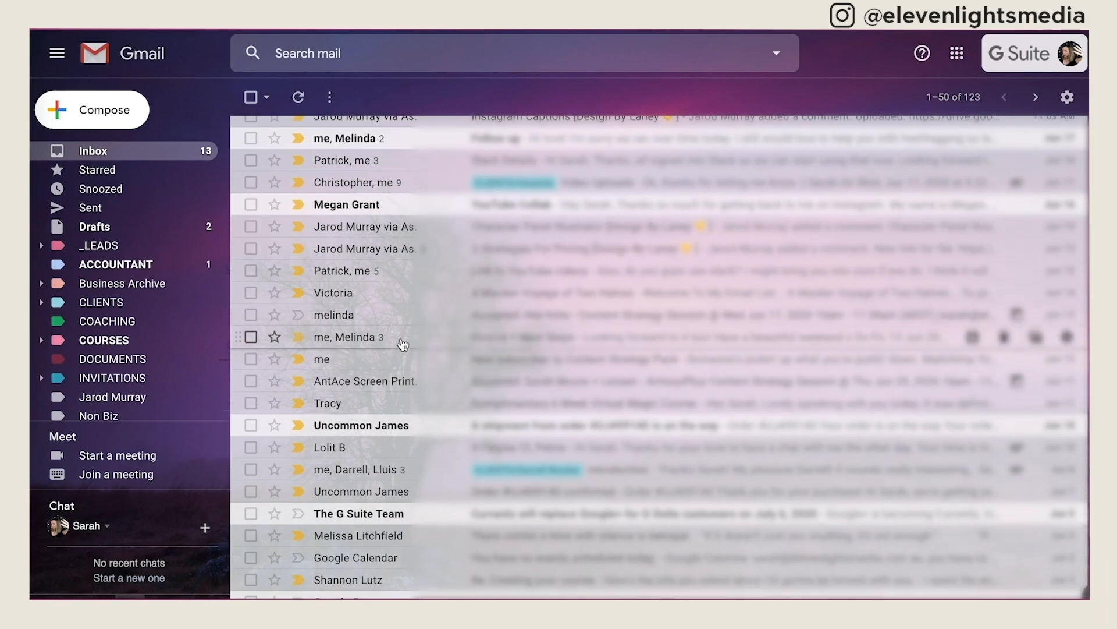
pyautogui.scroll(-3, 403, 344)
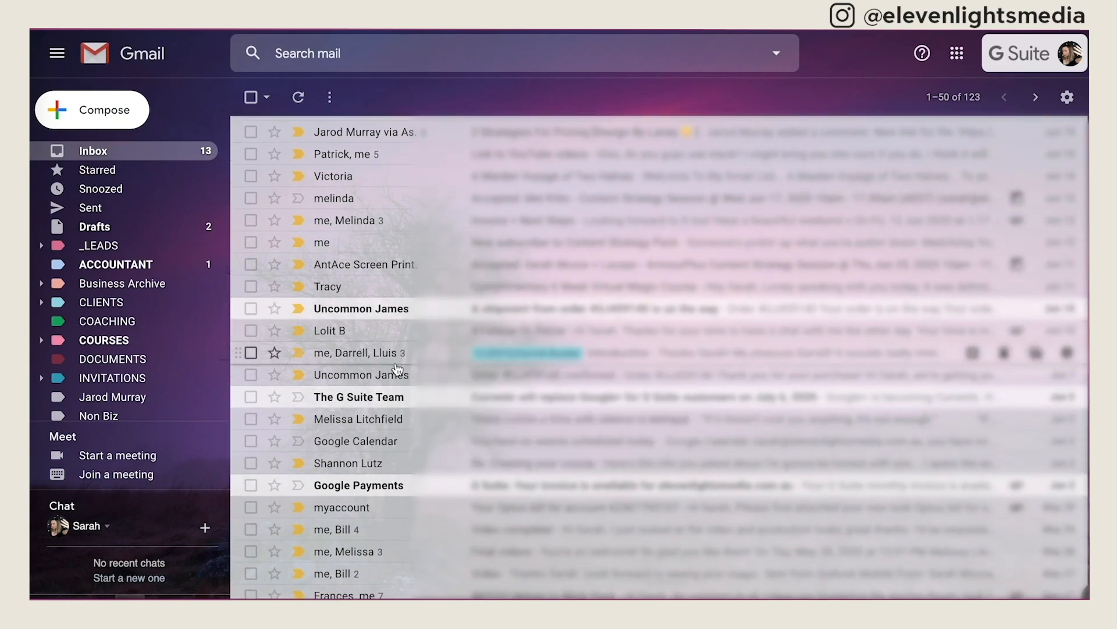
pyautogui.scroll(-3, 398, 368)
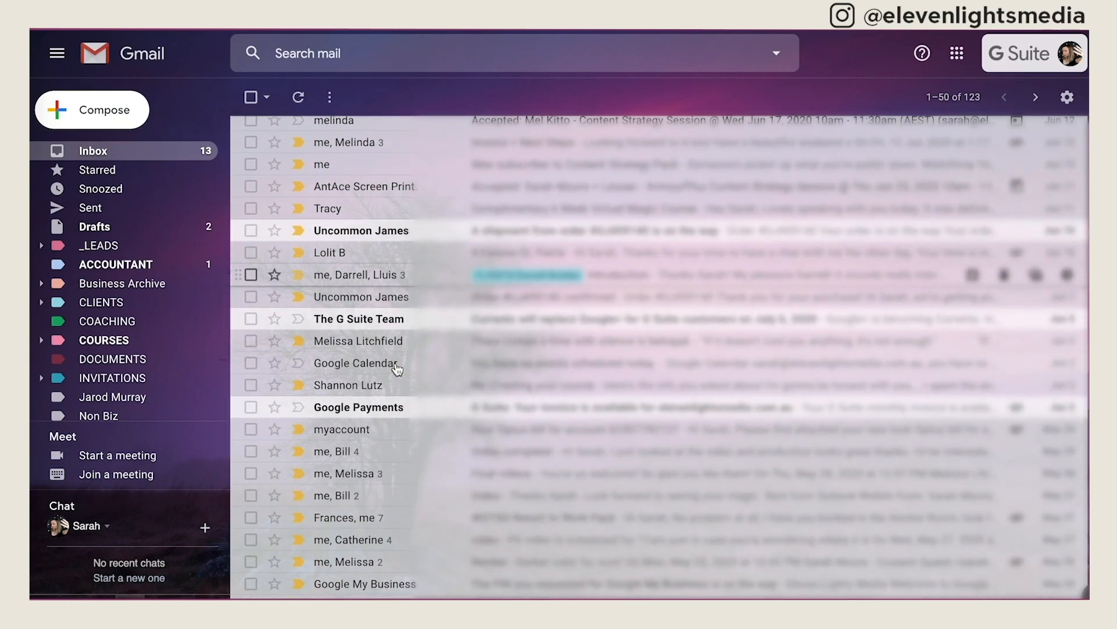
pyautogui.scroll(-6, 398, 369)
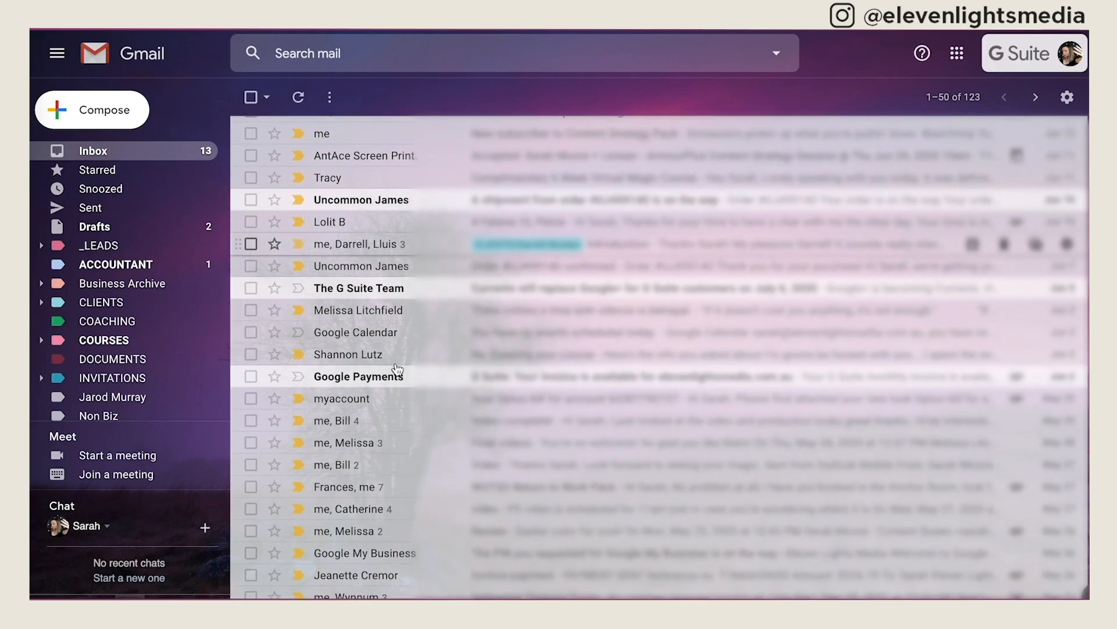
pyautogui.scroll(2, 396, 366)
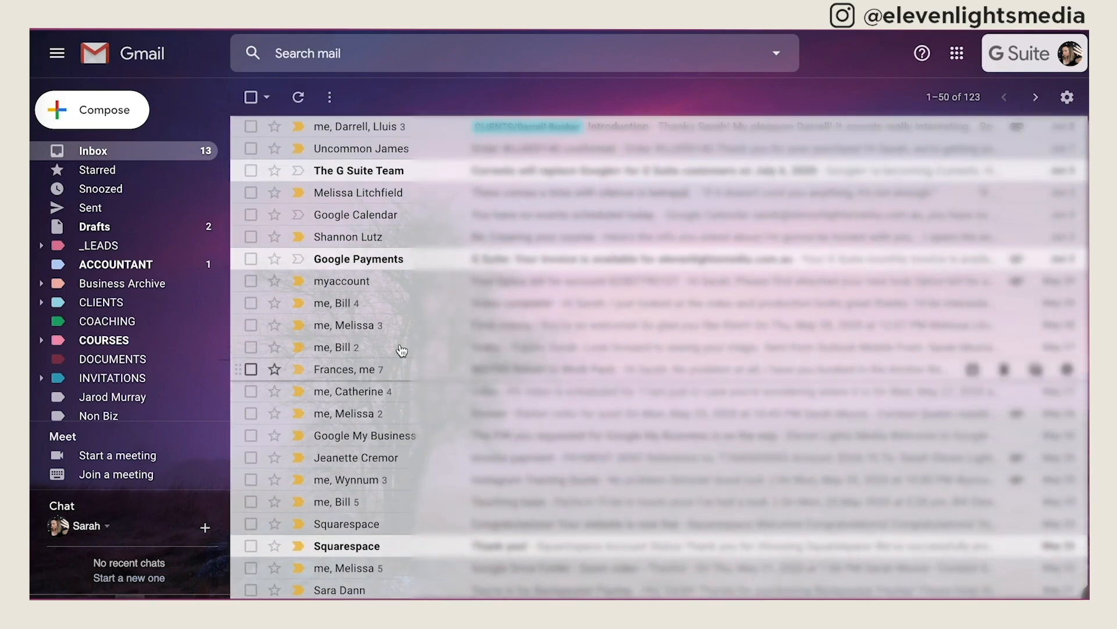
pyautogui.click(384, 314)
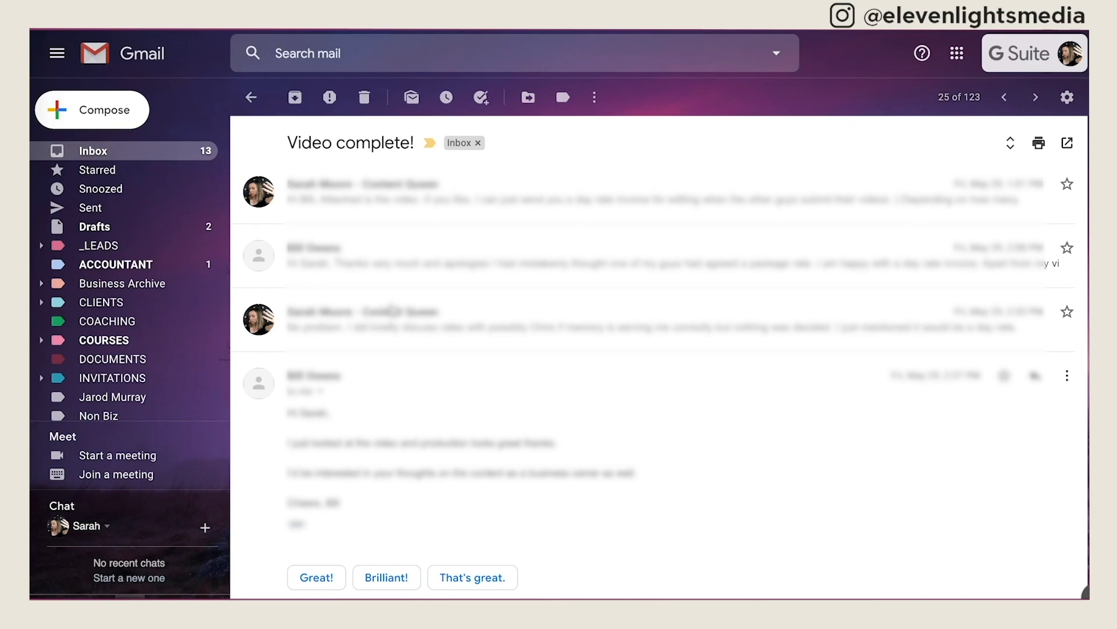
# Step: Start a filter from this email, replace the From address with the other correspondent's e-mail, and continue to the filter actions
pyautogui.click(594, 98)
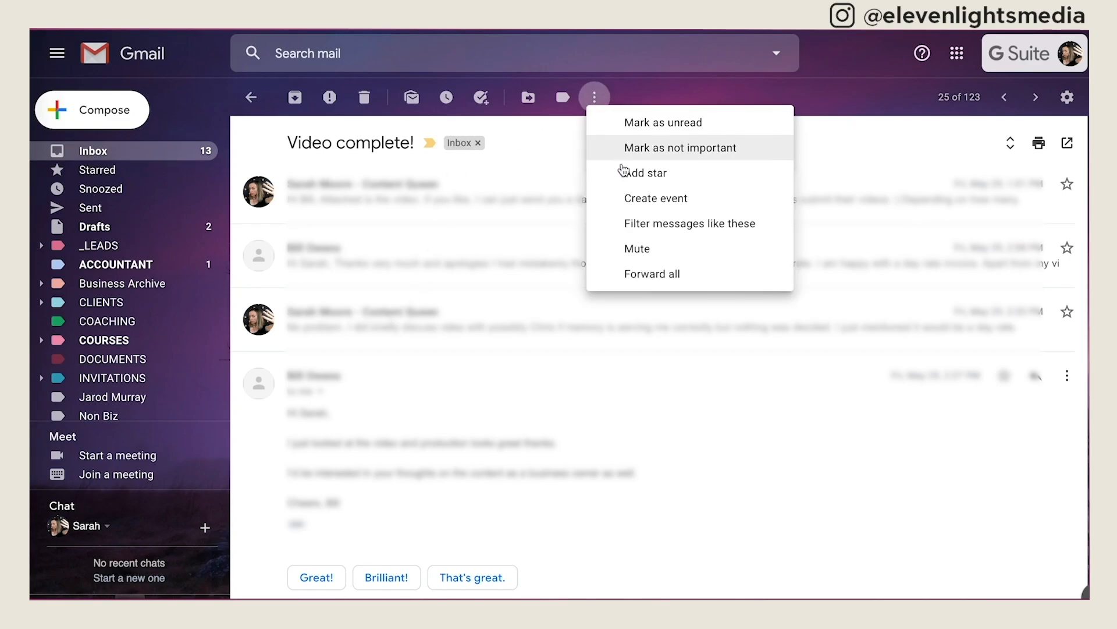
pyautogui.click(632, 225)
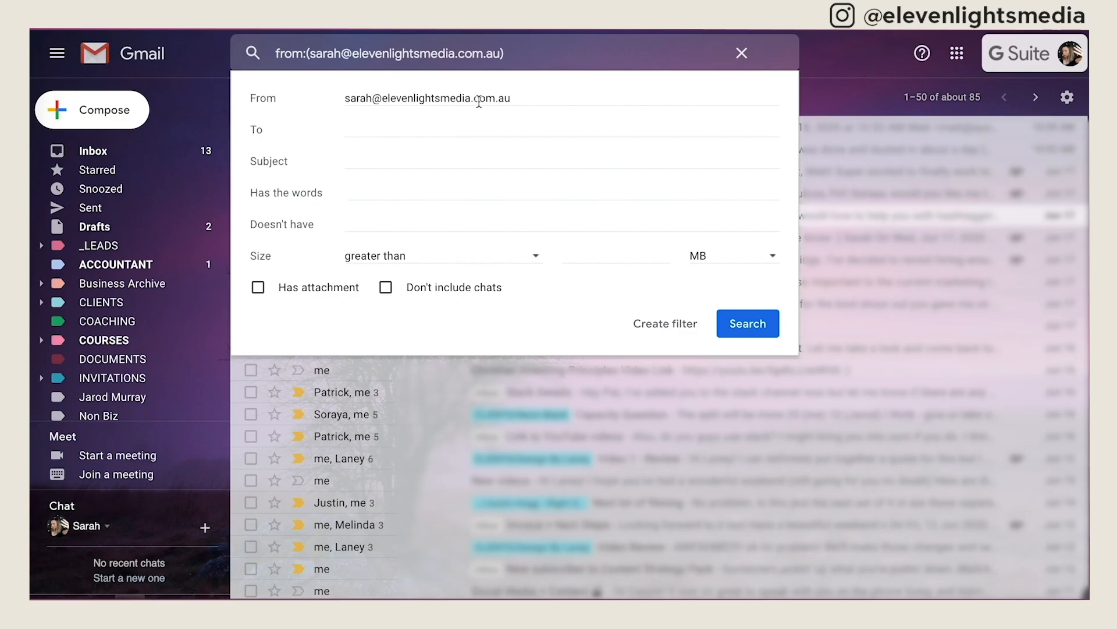
pyautogui.moveTo(523, 98); pyautogui.dragTo(358, 98)
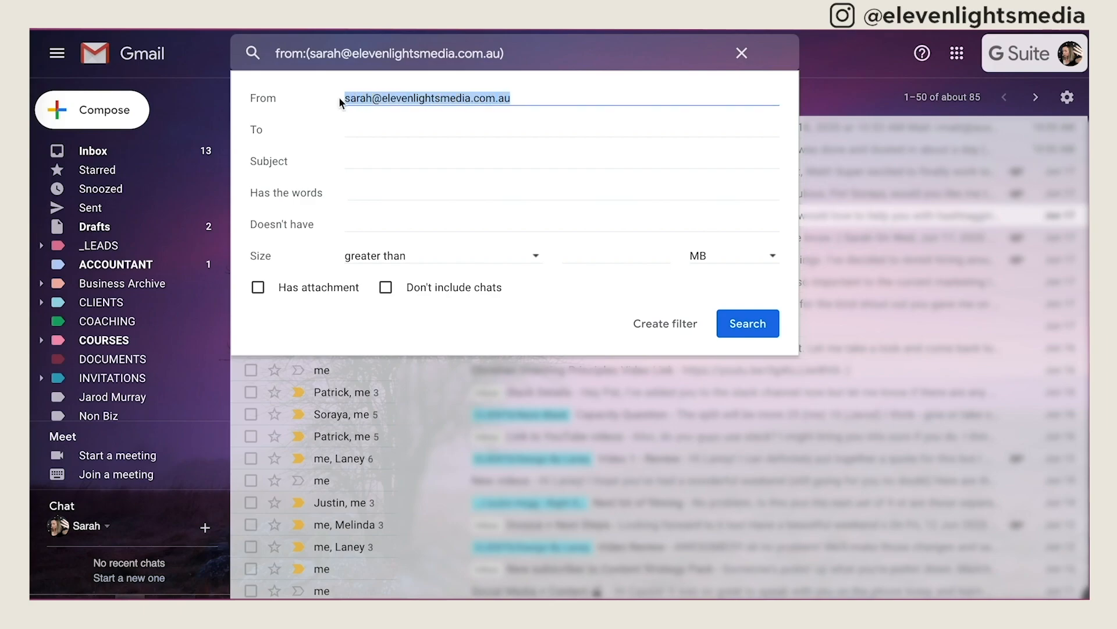
pyautogui.write('bill')
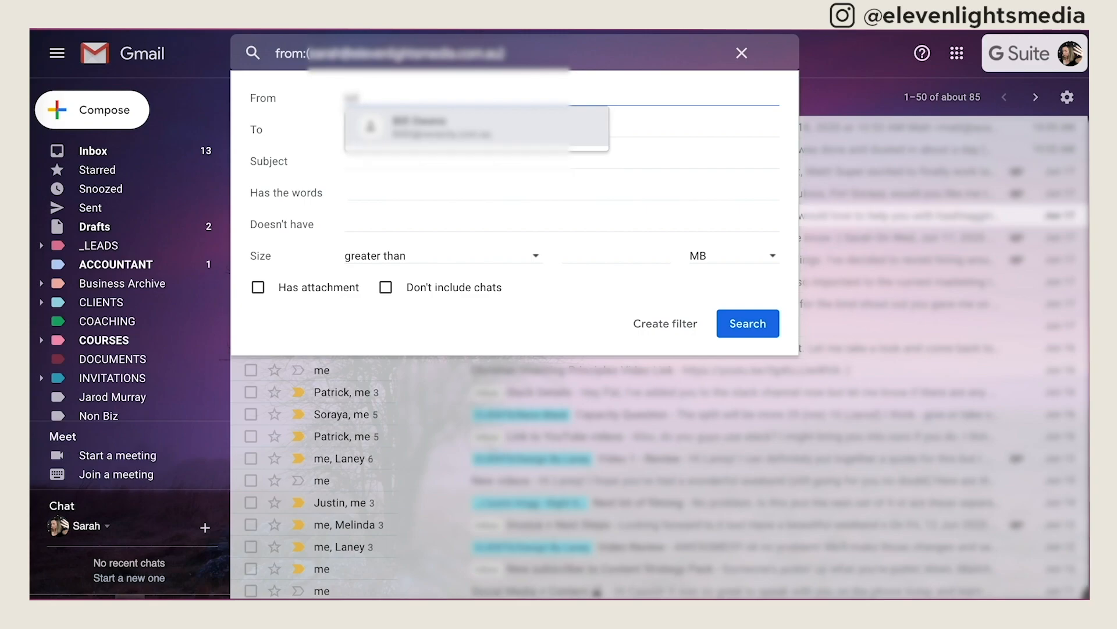
pyautogui.click(478, 134)
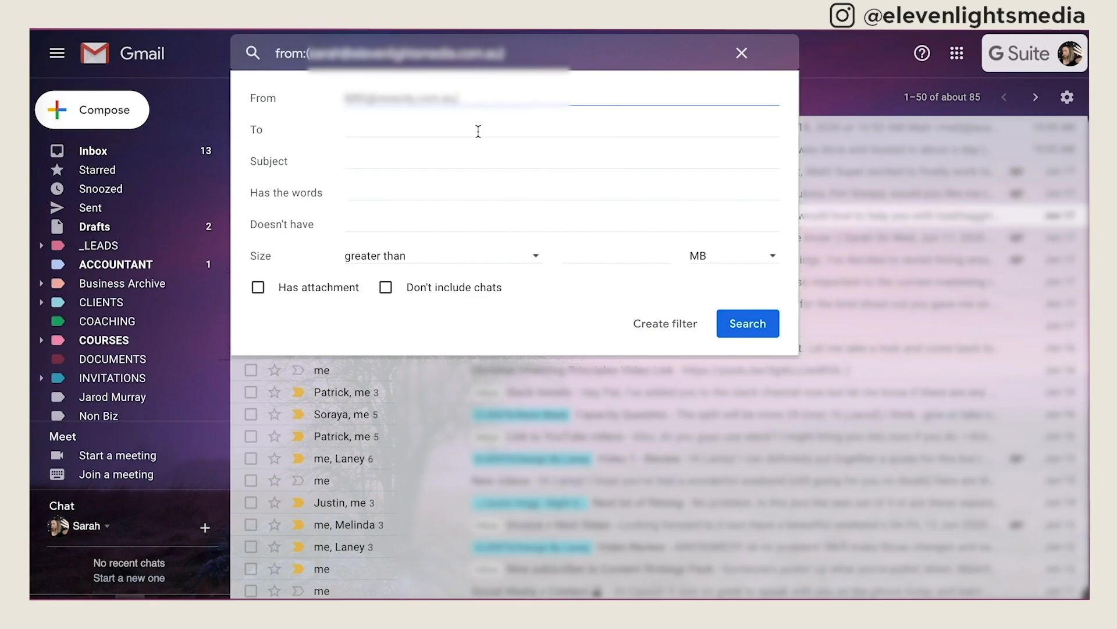
pyautogui.click(670, 327)
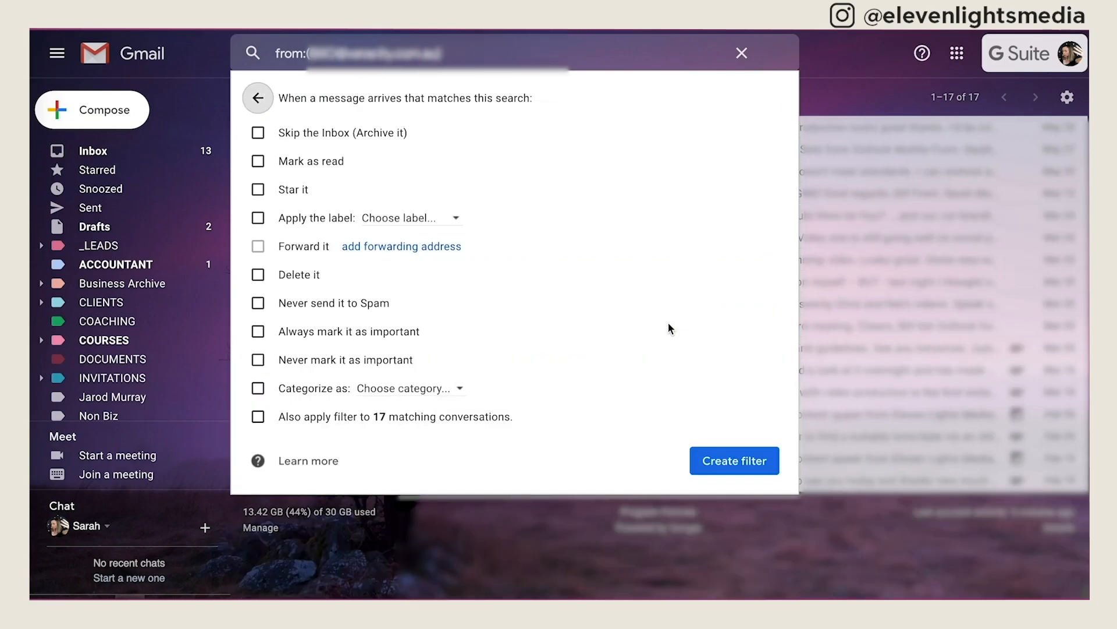
# Step: Make the filter skip the inbox and apply a newly created top-level label named MENTOR
pyautogui.click(258, 133)
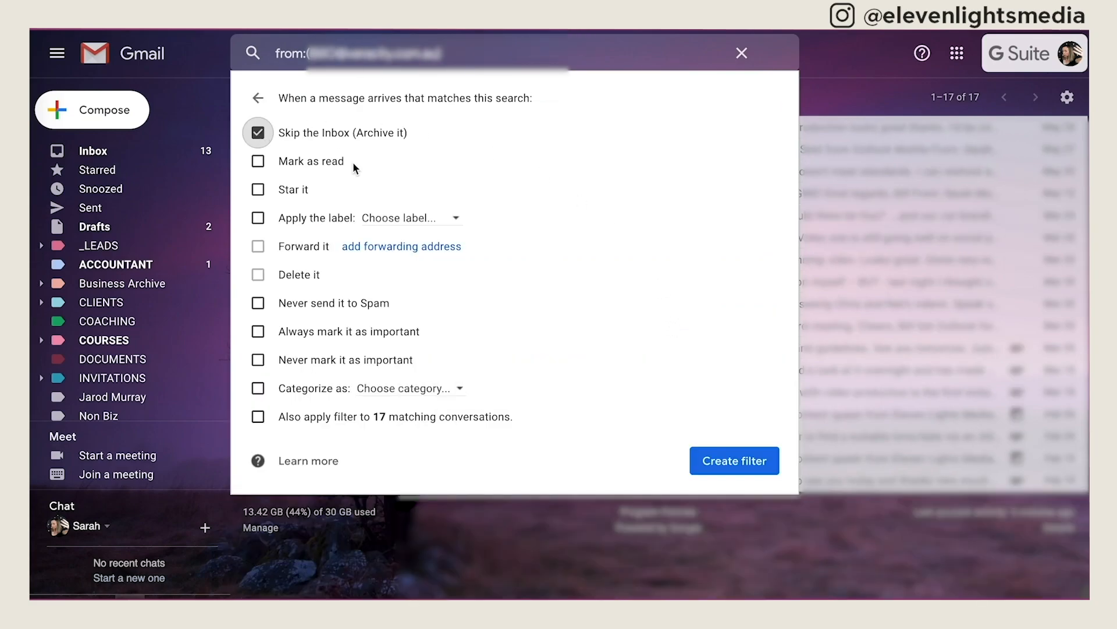
pyautogui.click(259, 218)
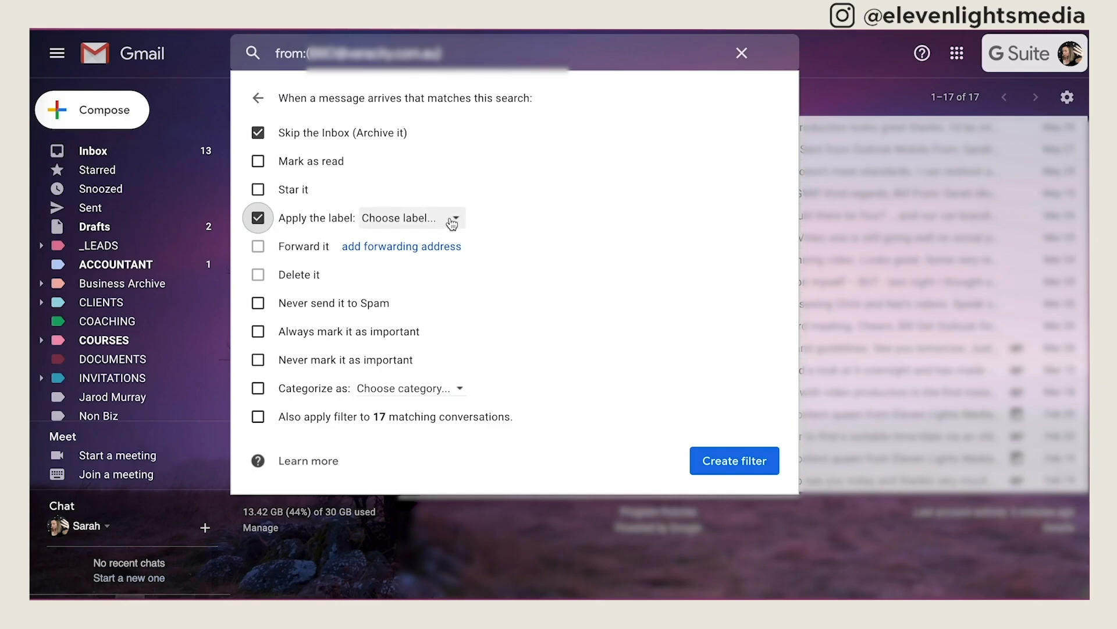
pyautogui.click(452, 222)
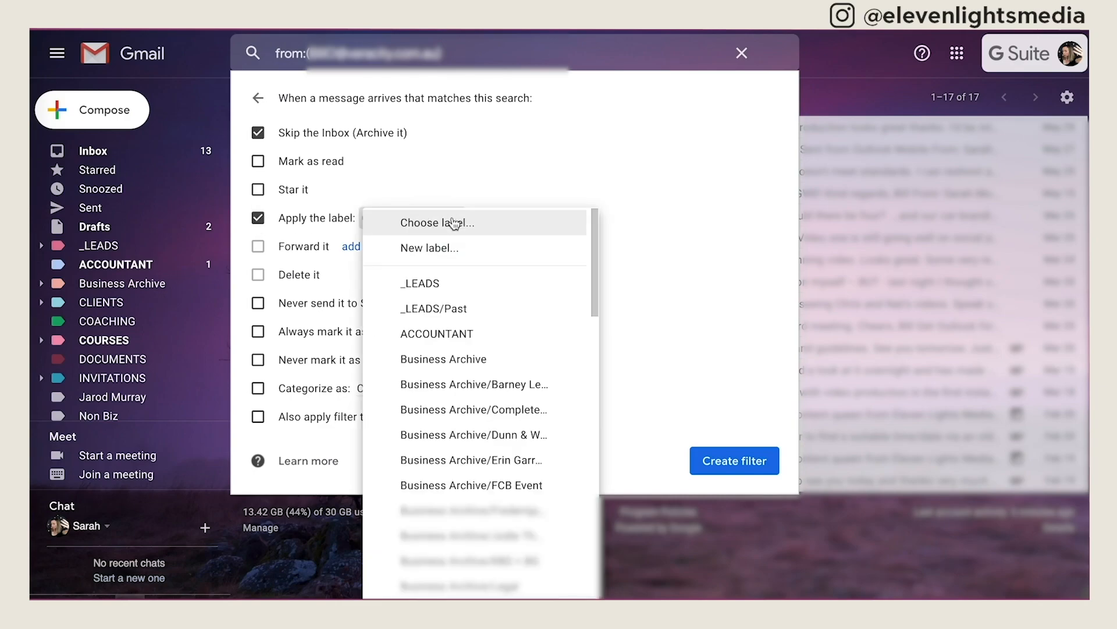
pyautogui.click(479, 250)
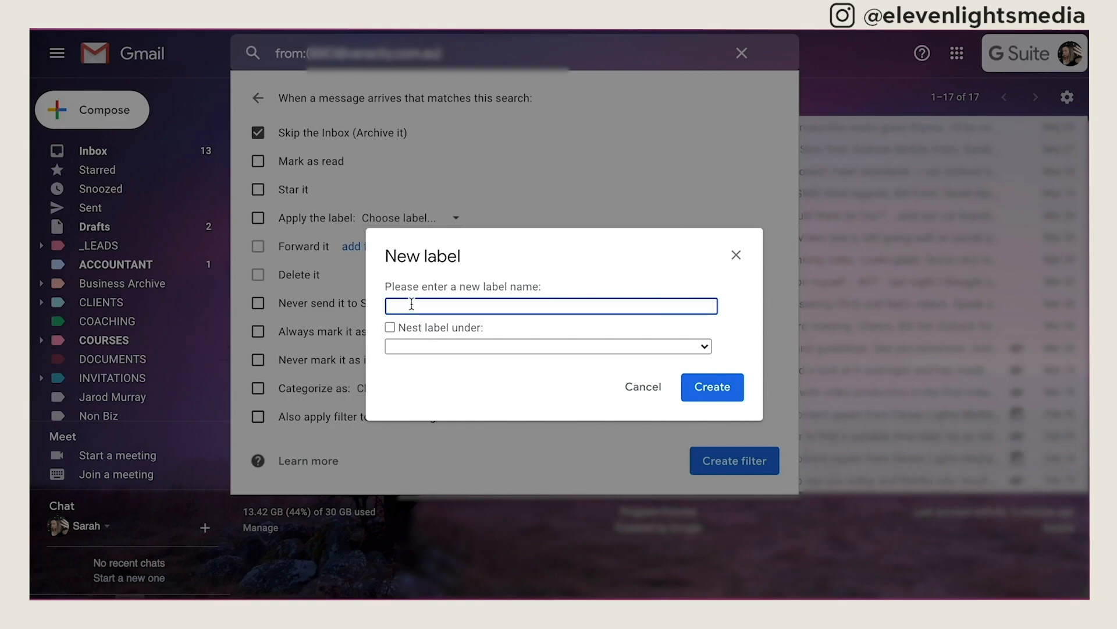
pyautogui.write('MENTOR')
pyautogui.click(701, 388)
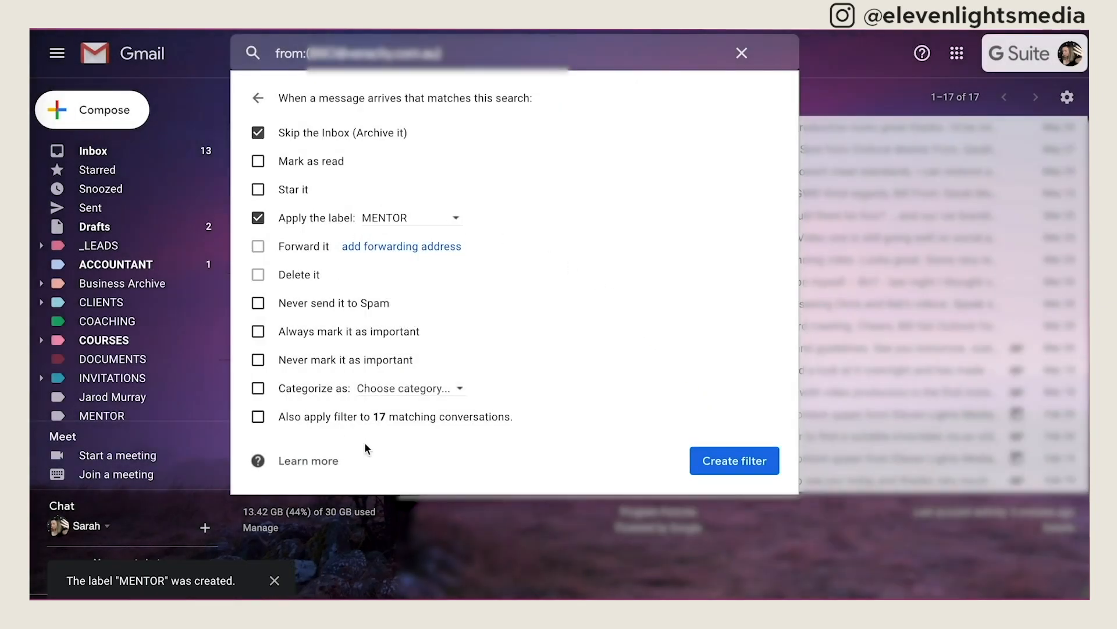
# Step: Create the filter without applying it to existing matching conversations, and open the MENTOR label
pyautogui.click(257, 418)
pyautogui.click(259, 418)
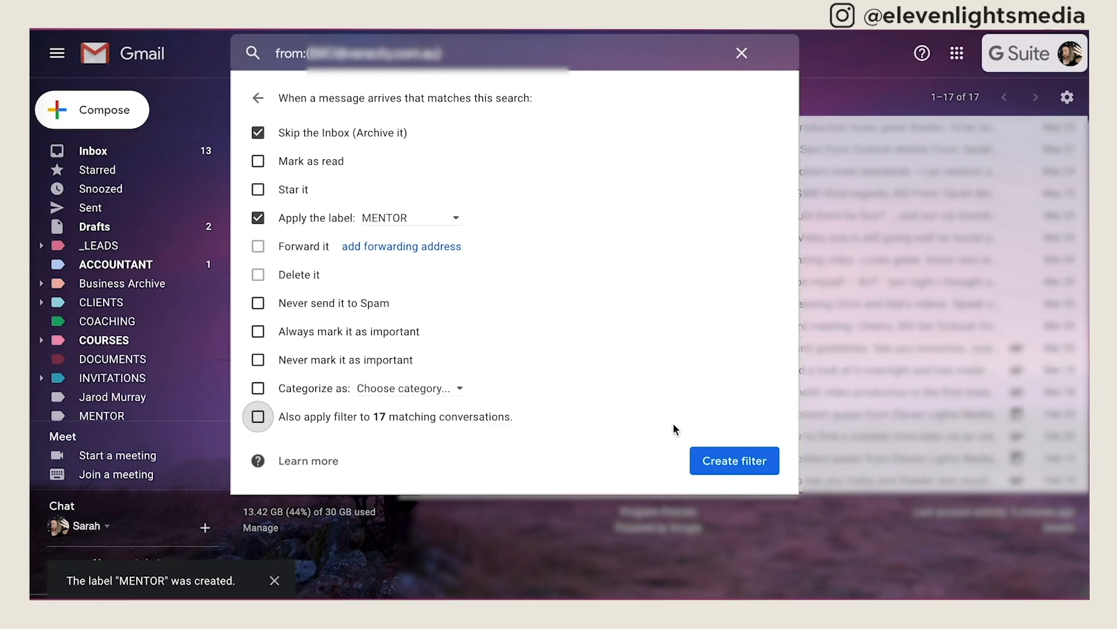
pyautogui.click(735, 464)
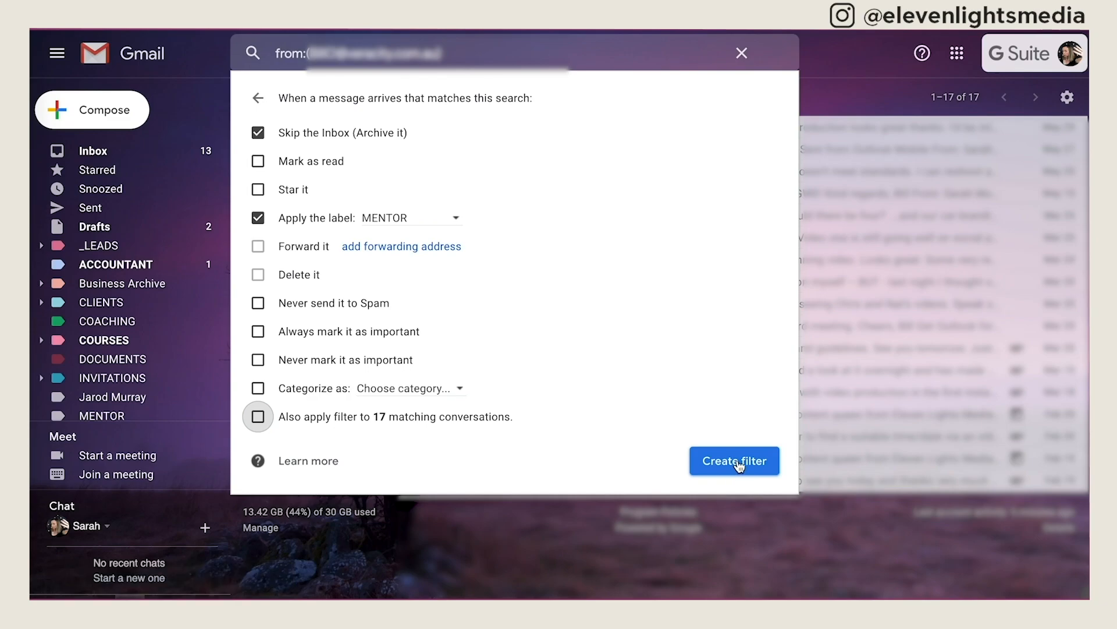
pyautogui.scroll(-3, 175, 332)
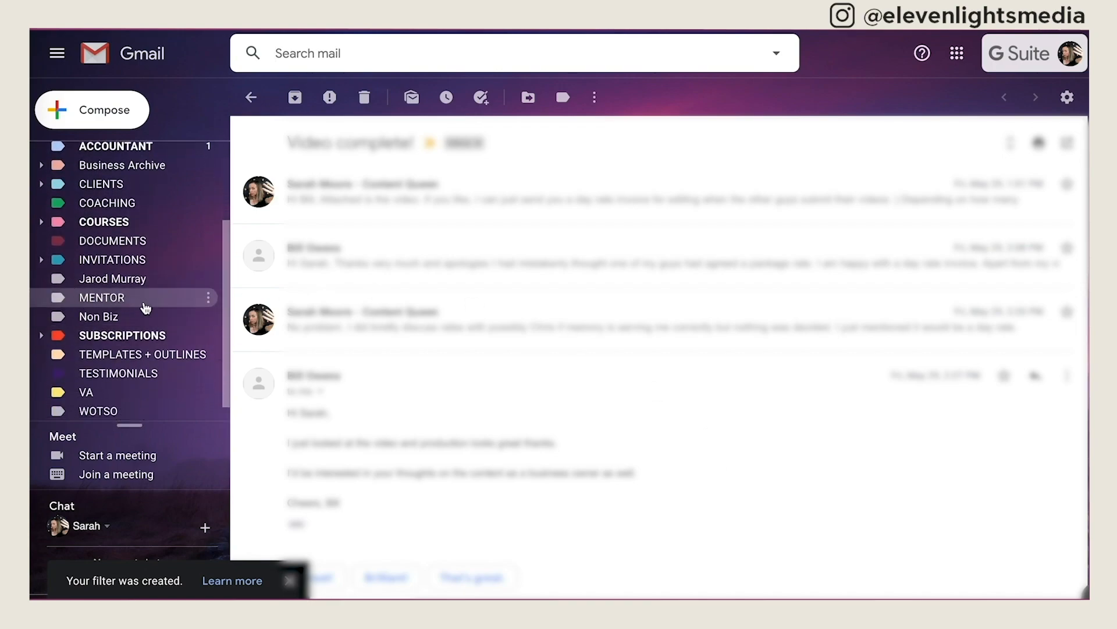
pyautogui.click(135, 300)
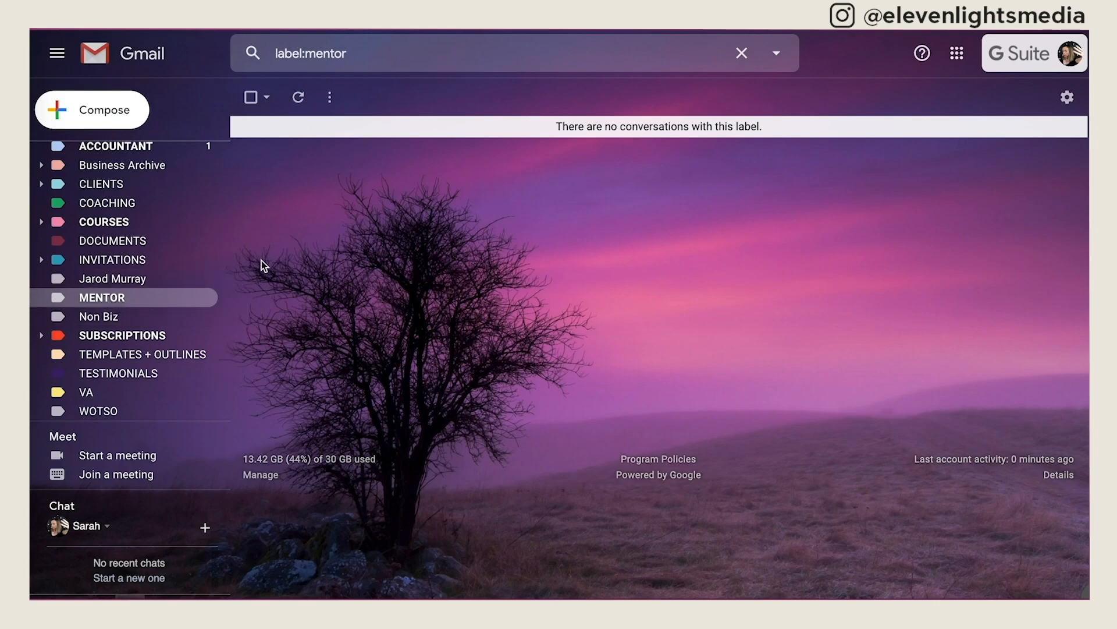
# Step: Return to the inbox and open the "Video" email from the same correspondent
pyautogui.scroll(3, 173, 239)
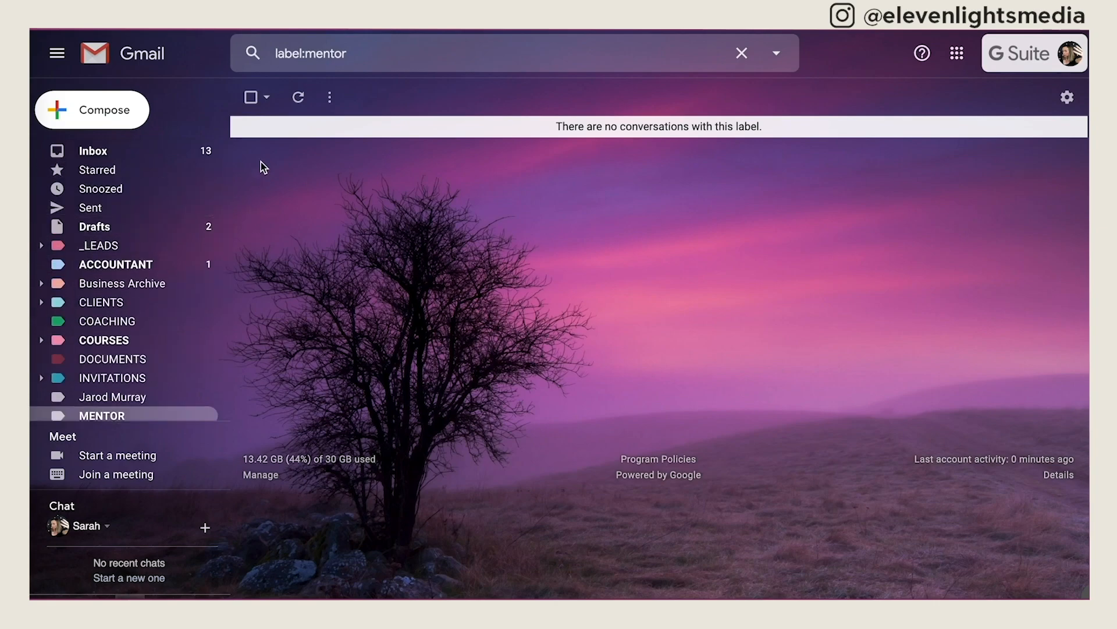
pyautogui.click(149, 150)
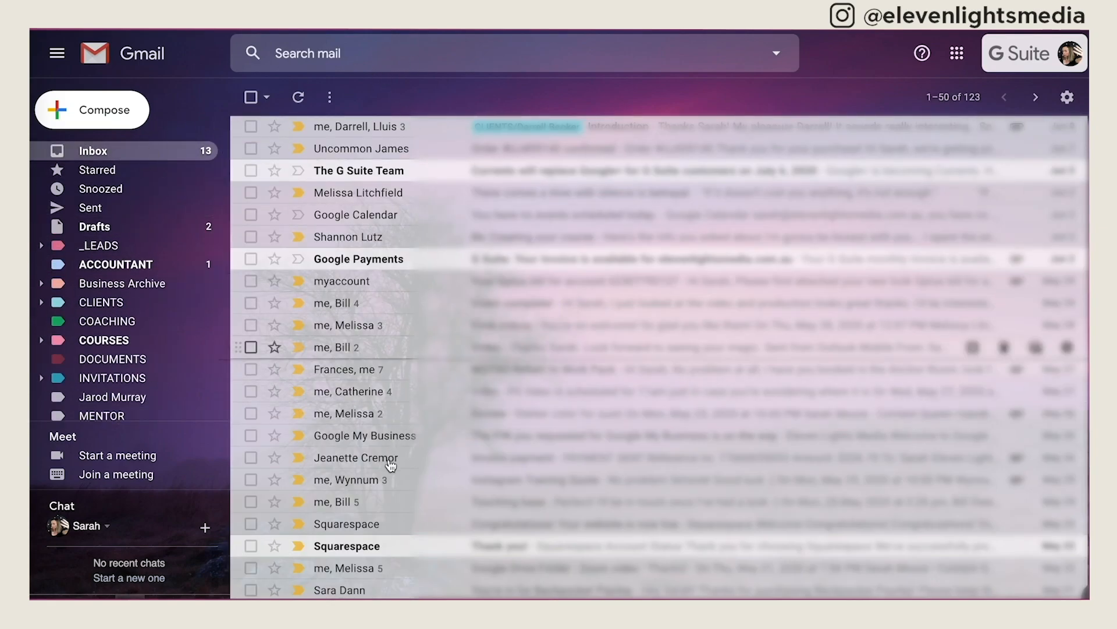
pyautogui.scroll(-1, 386, 460)
pyautogui.click(385, 304)
# Step: Begin another filter from the "Video" email with the correspondent's e-mail as the From address, and proceed to its actions
pyautogui.click(594, 95)
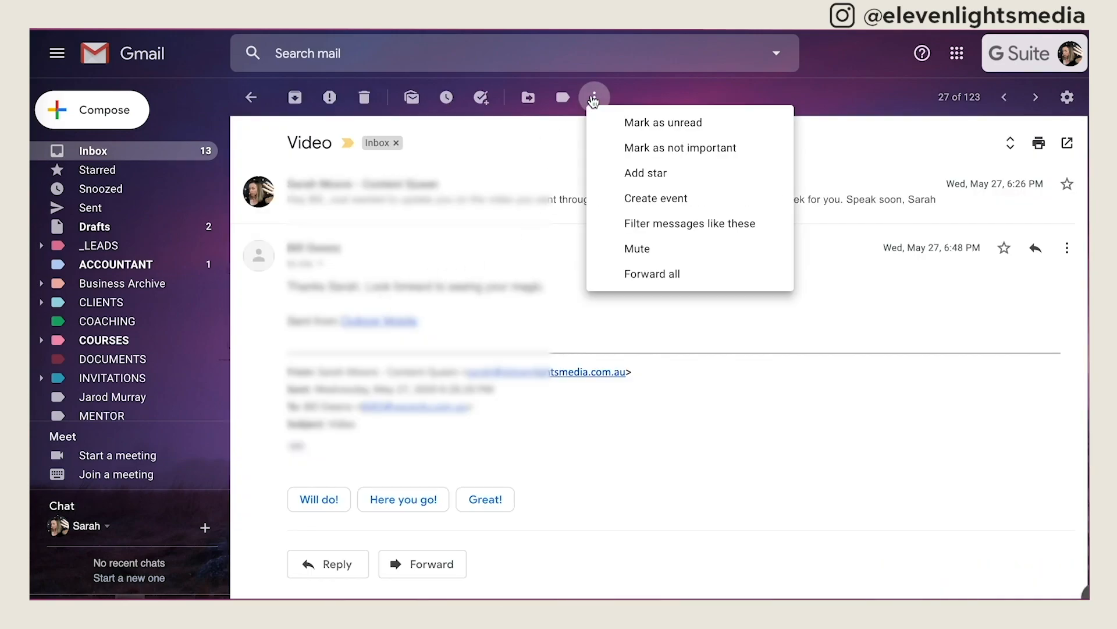
pyautogui.click(650, 224)
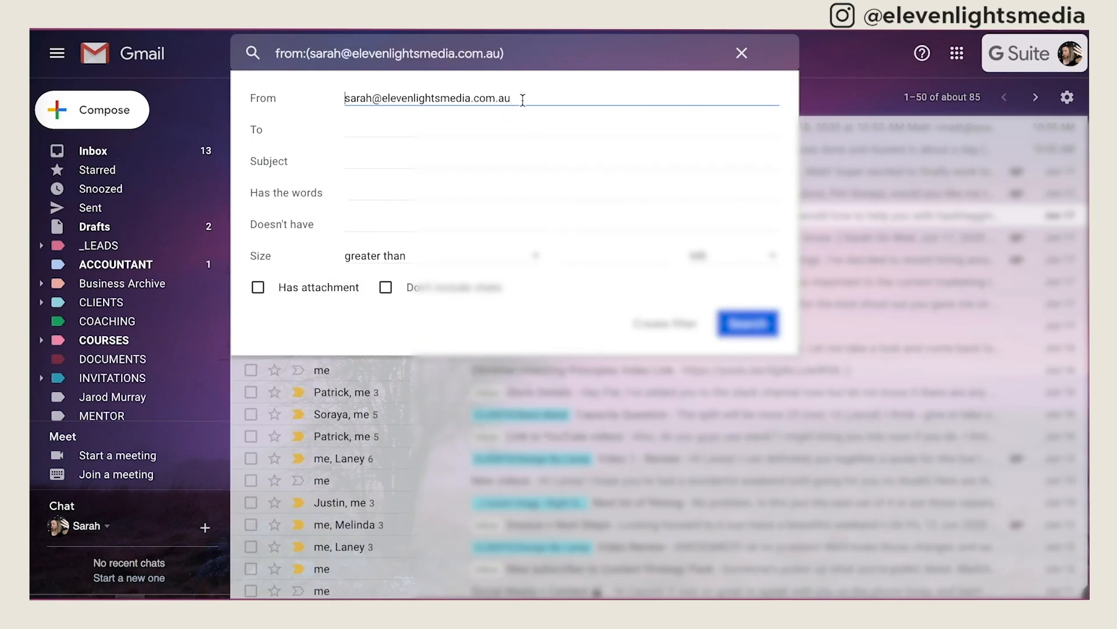
pyautogui.moveTo(522, 100); pyautogui.dragTo(301, 99)
pyautogui.write('bill')
pyautogui.click(416, 123)
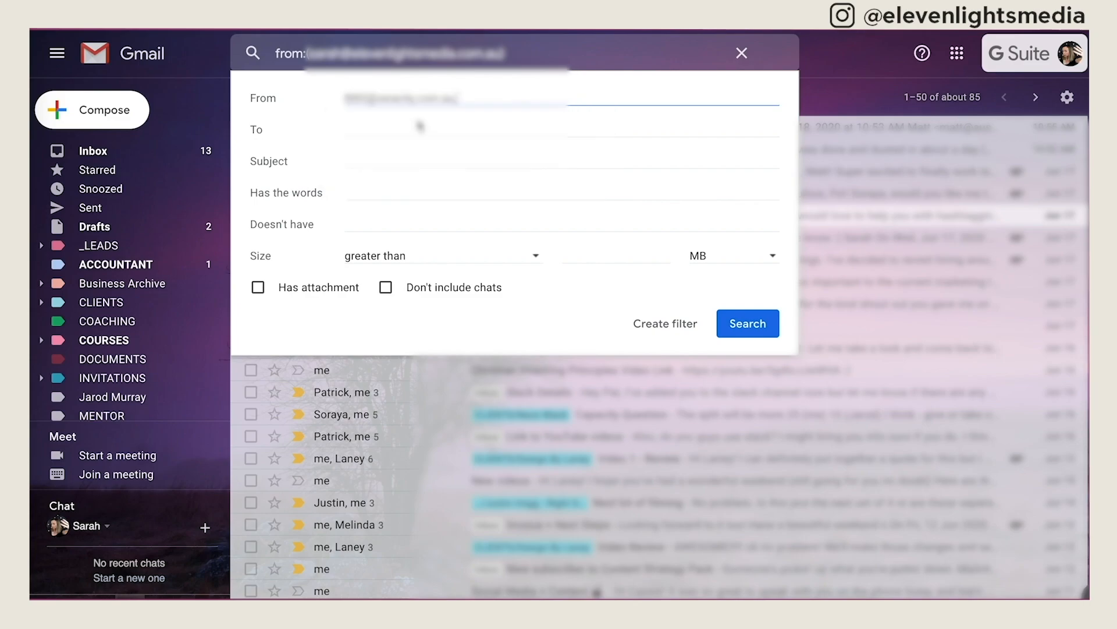
pyautogui.click(637, 318)
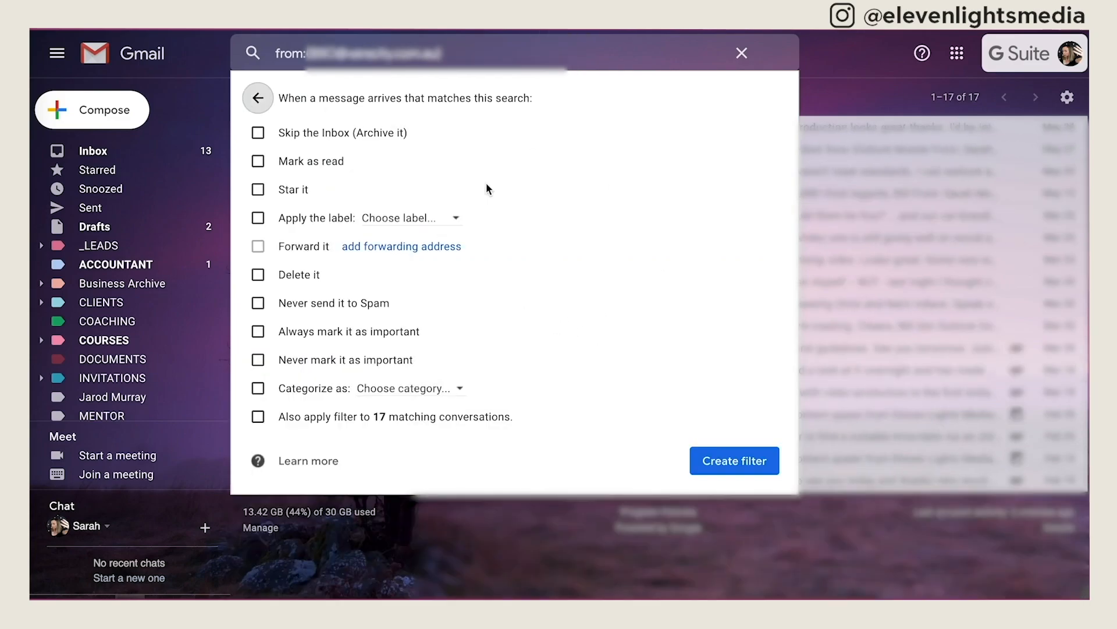
# Step: Set the new filter to apply the existing MENTOR label
pyautogui.click(400, 217)
pyautogui.scroll(-10, 449, 396)
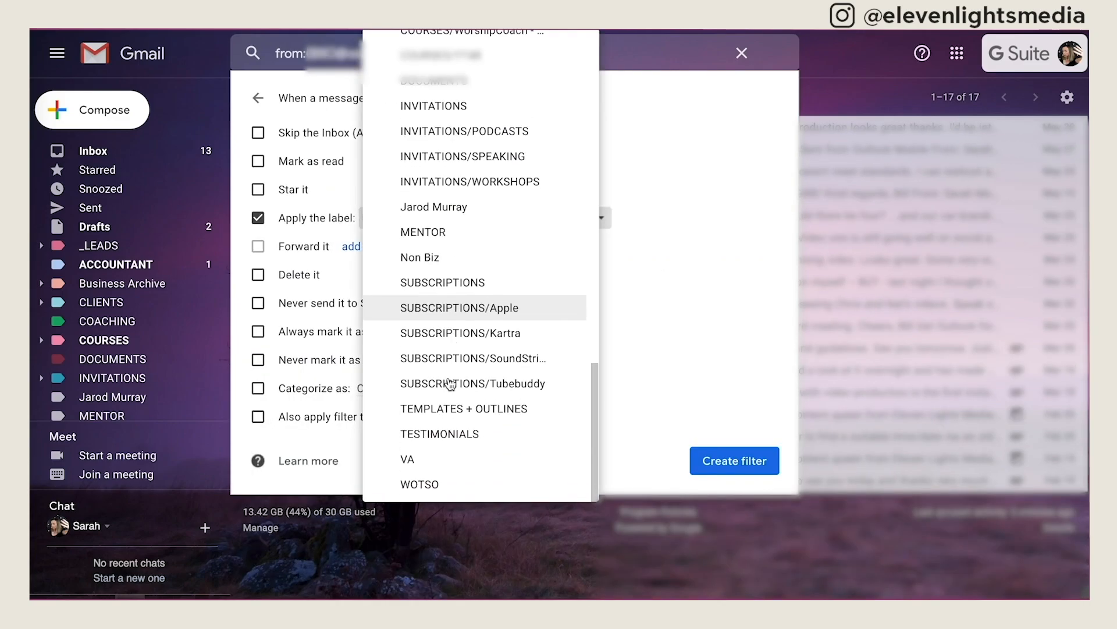
pyautogui.scroll(1, 466, 234)
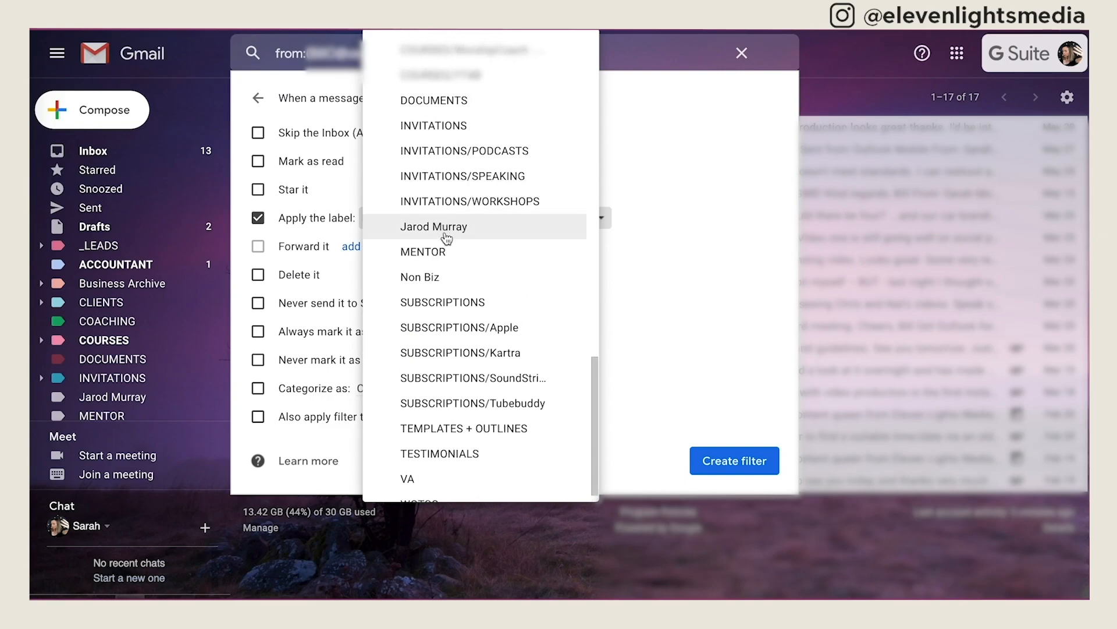
pyautogui.click(450, 249)
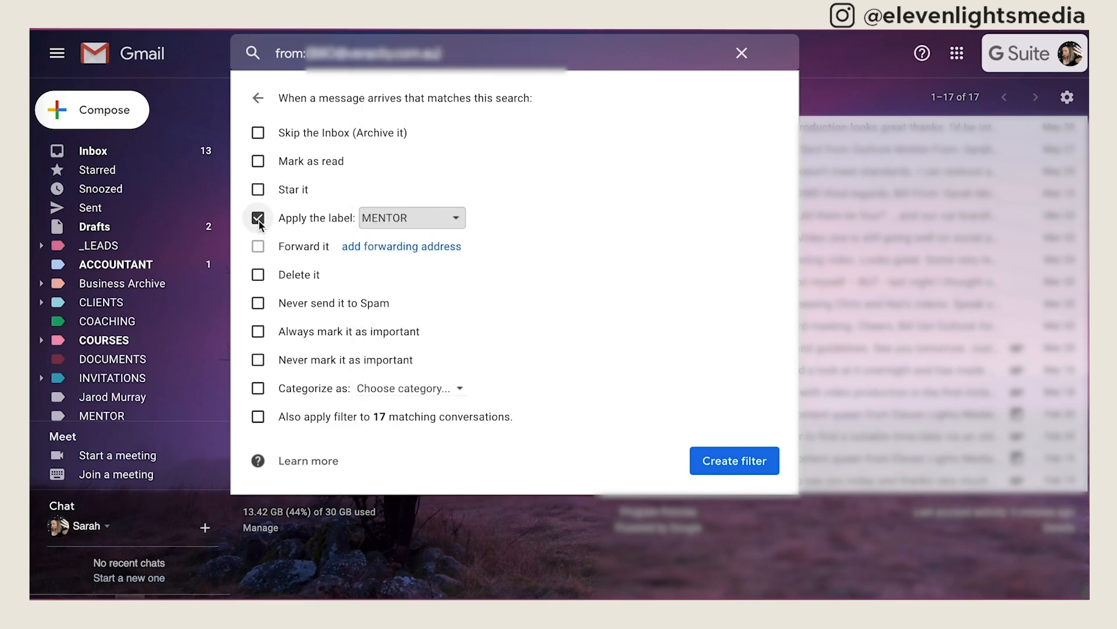
# Step: Set the MENTOR filter to skip the inbox and also apply to the existing matching conversations, and create it
pyautogui.click(258, 417)
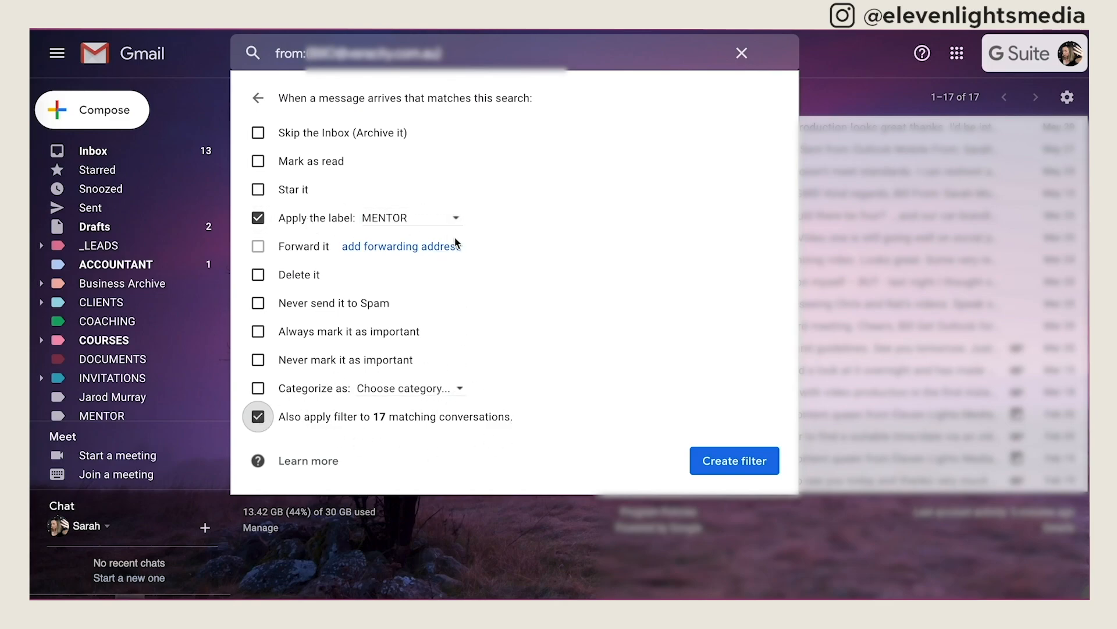
pyautogui.click(258, 133)
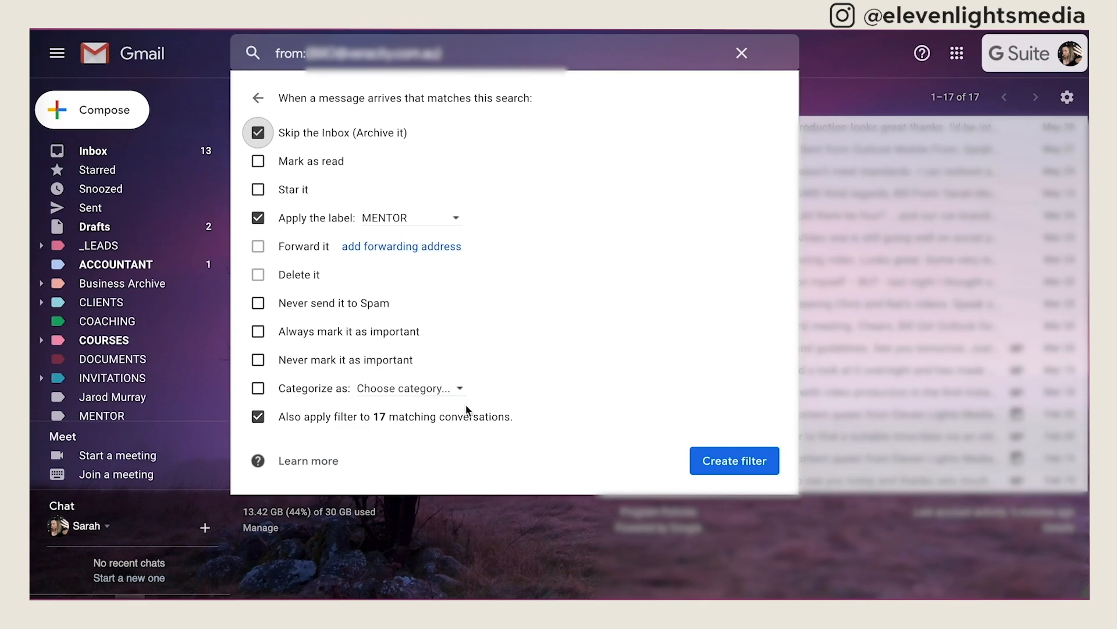
pyautogui.click(734, 460)
pyautogui.scroll(-10, 383, 285)
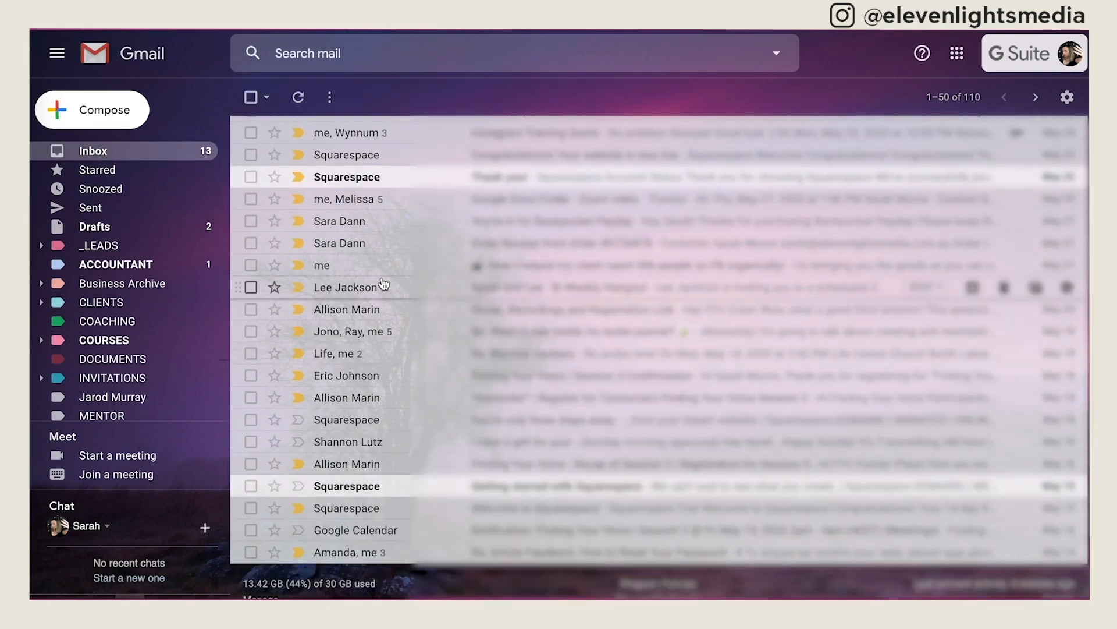
pyautogui.scroll(10, 372, 261)
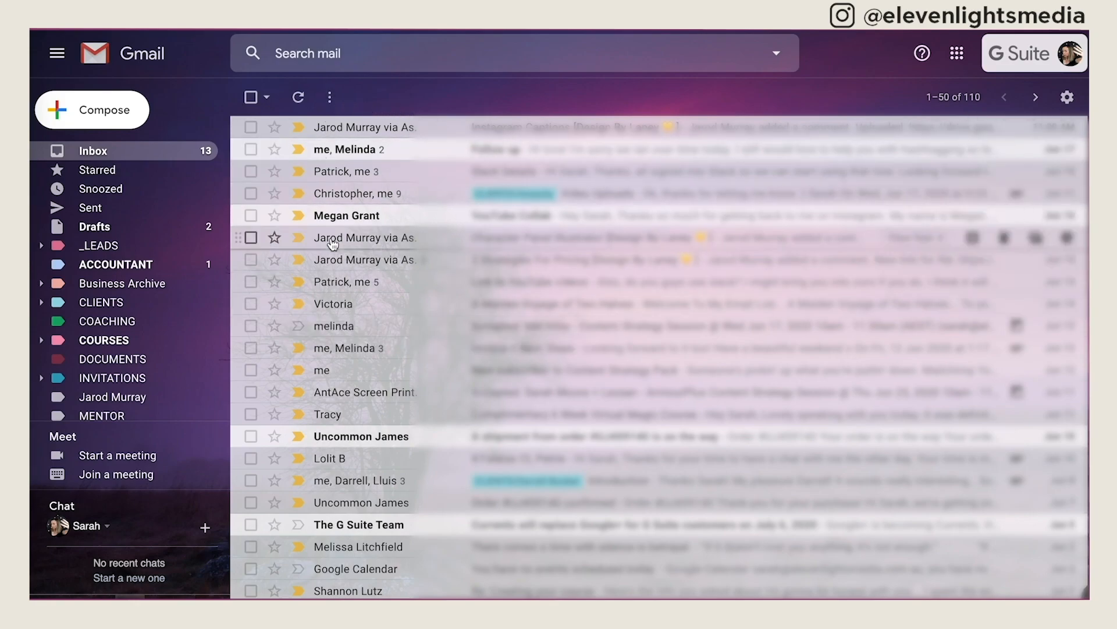
pyautogui.moveTo(332, 243)
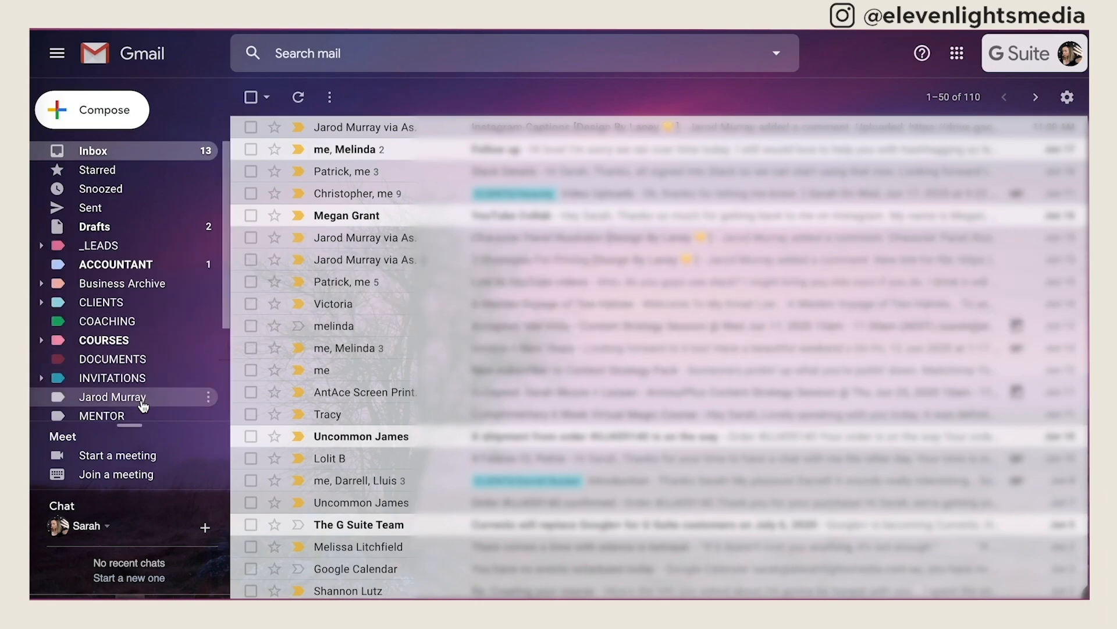
pyautogui.scroll(-3, 143, 400)
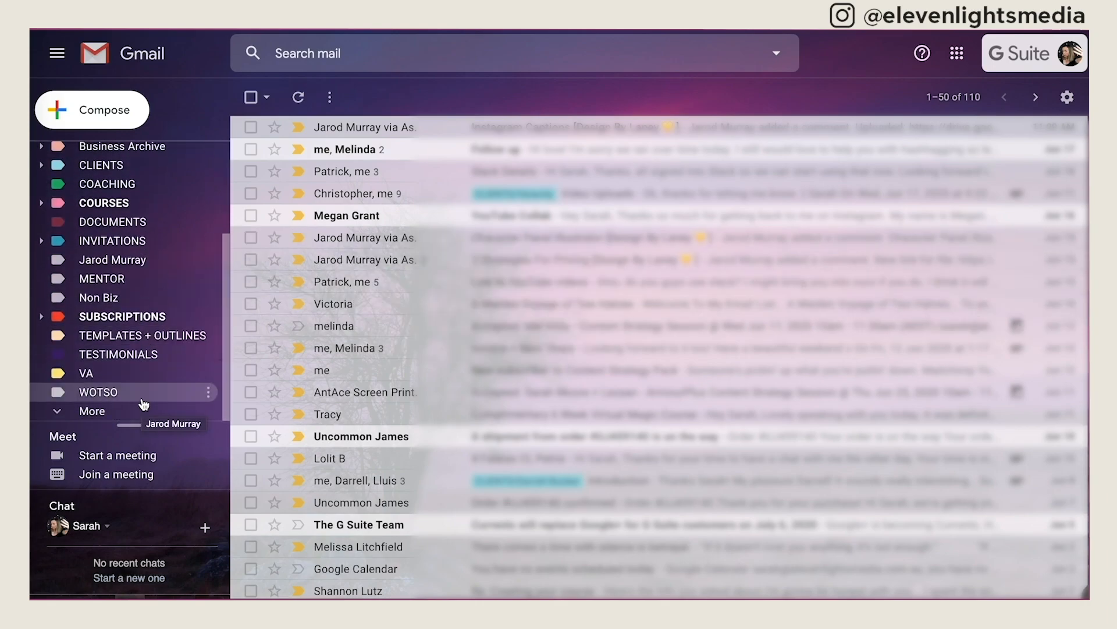